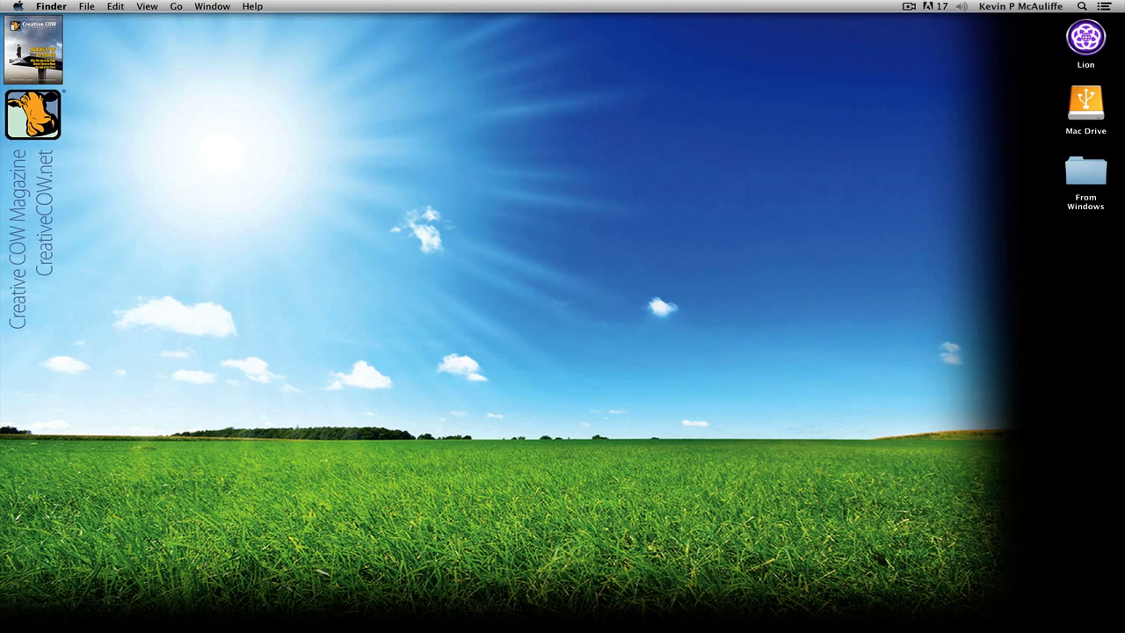
Switch to Avid Symphony and rename the Untitled Sequence.02 sequence in the bin as Visual Audio Mixing.
key("super+Tab")
key("super+Tab")
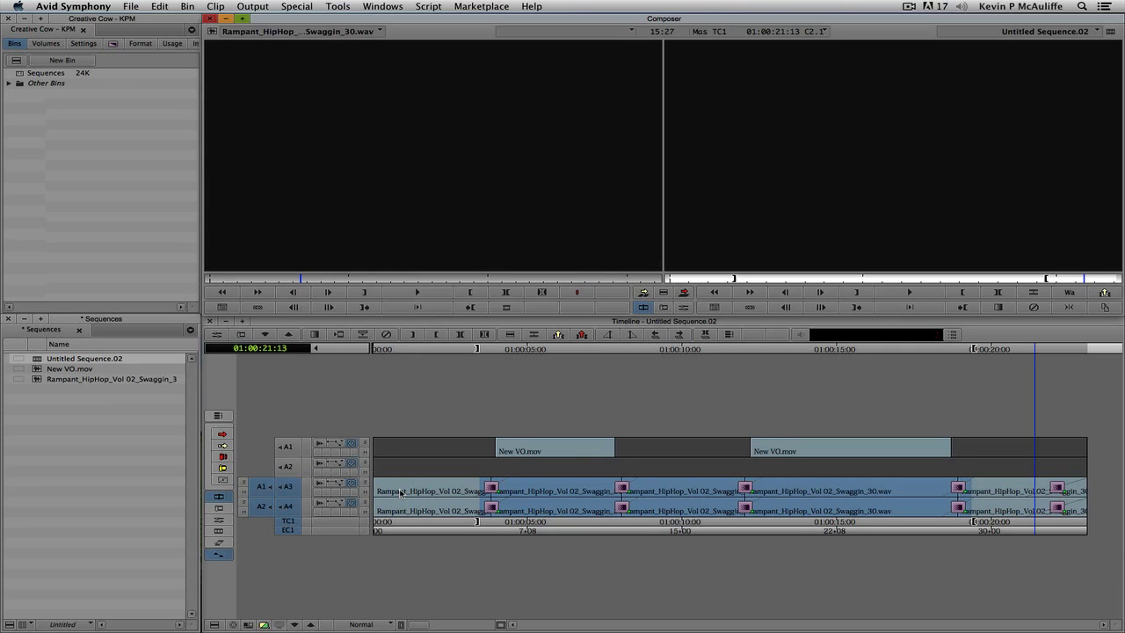
left_click(100, 358)
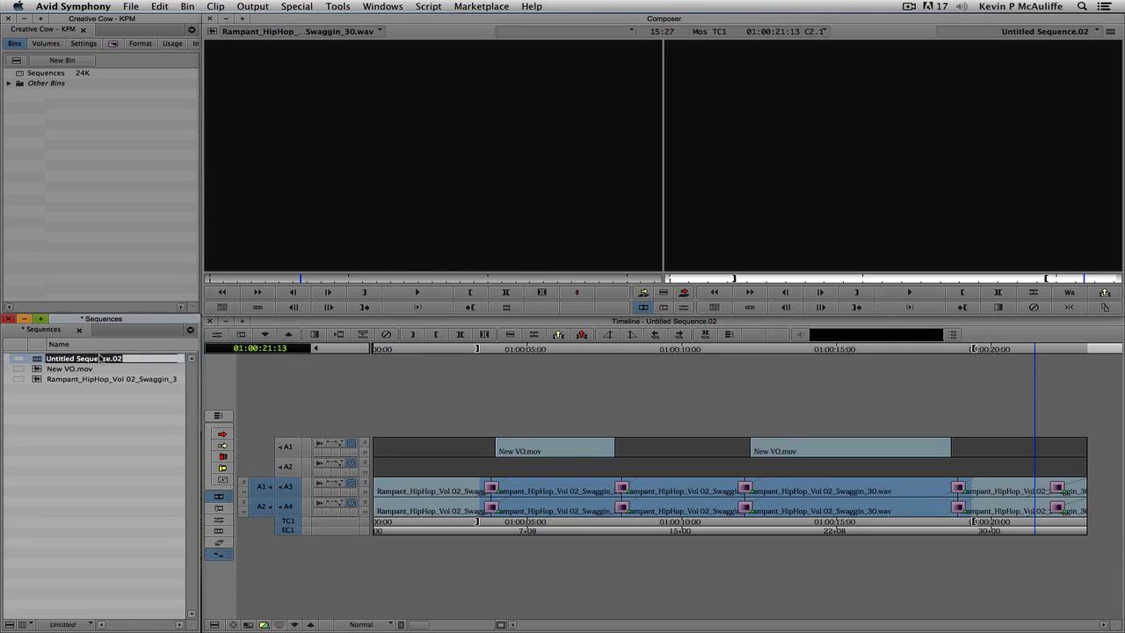
type("Visual Audio Mixing")
key("Return")
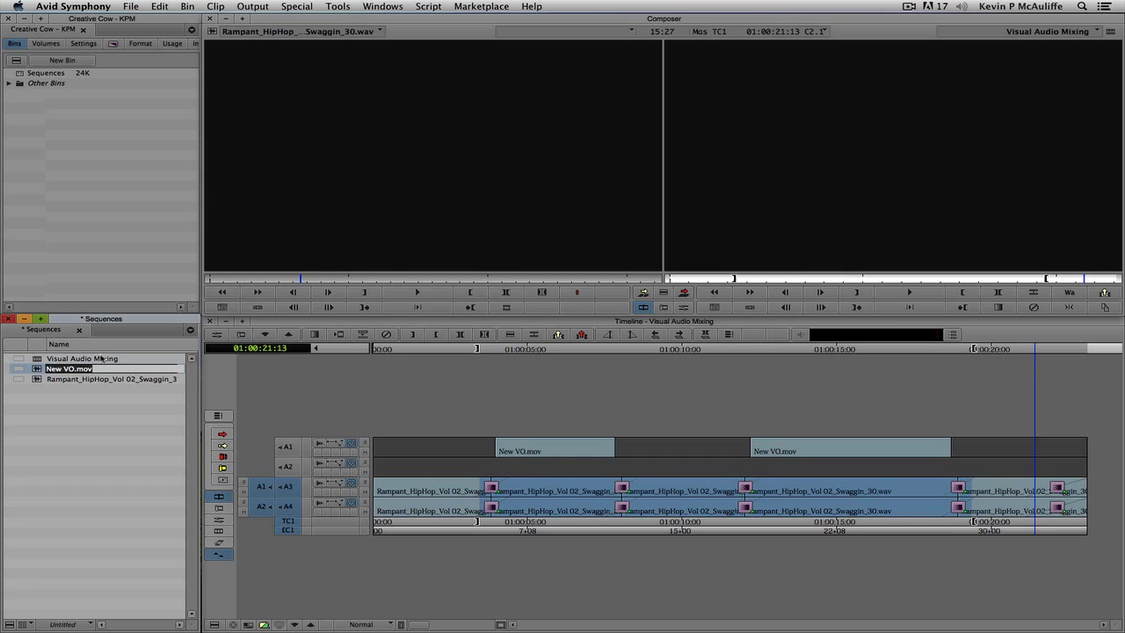
Duplicate the Visual Audio Mixing sequence as Keyframe Based Audio Mixing and load the copy into the record monitor.
left_click(42, 360)
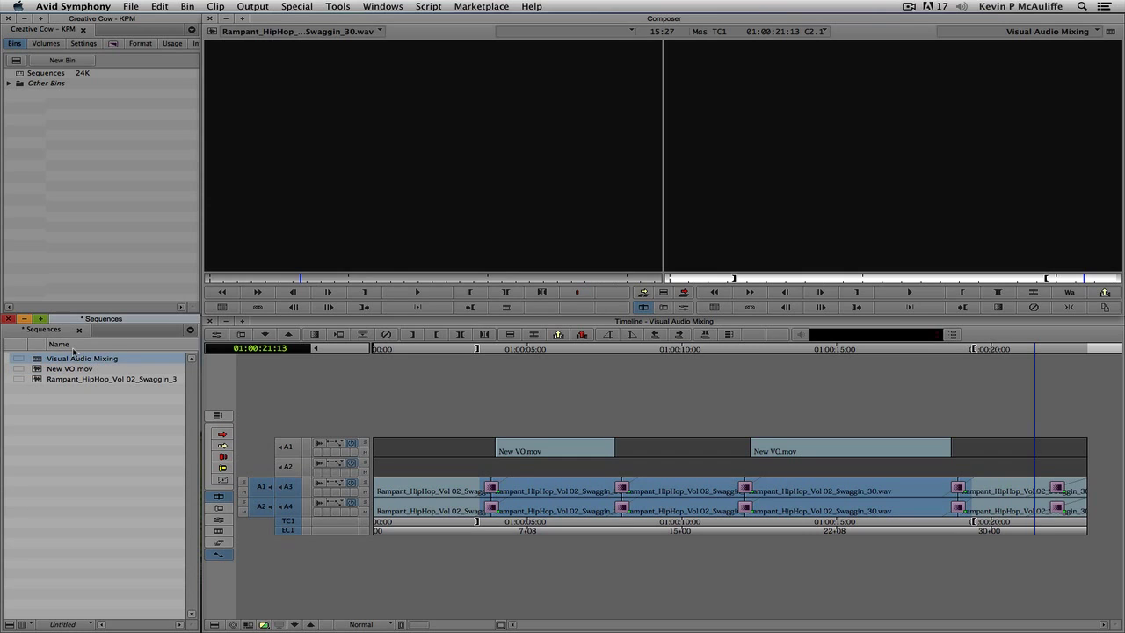
key("super+d")
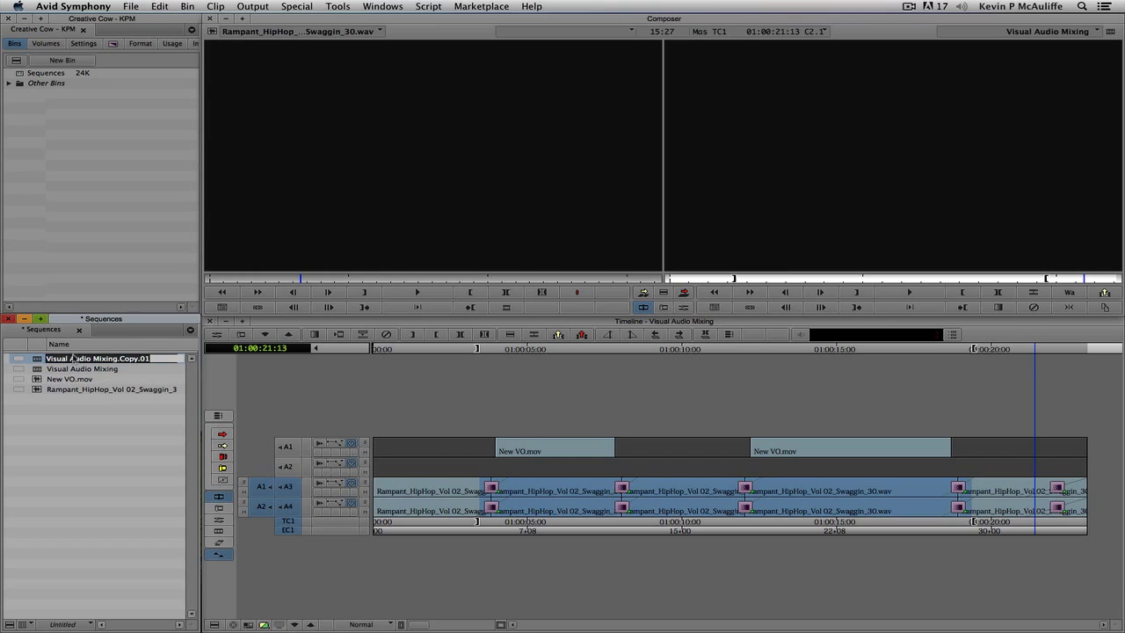
left_click(117, 360)
key("super+a")
type("Keyframe")
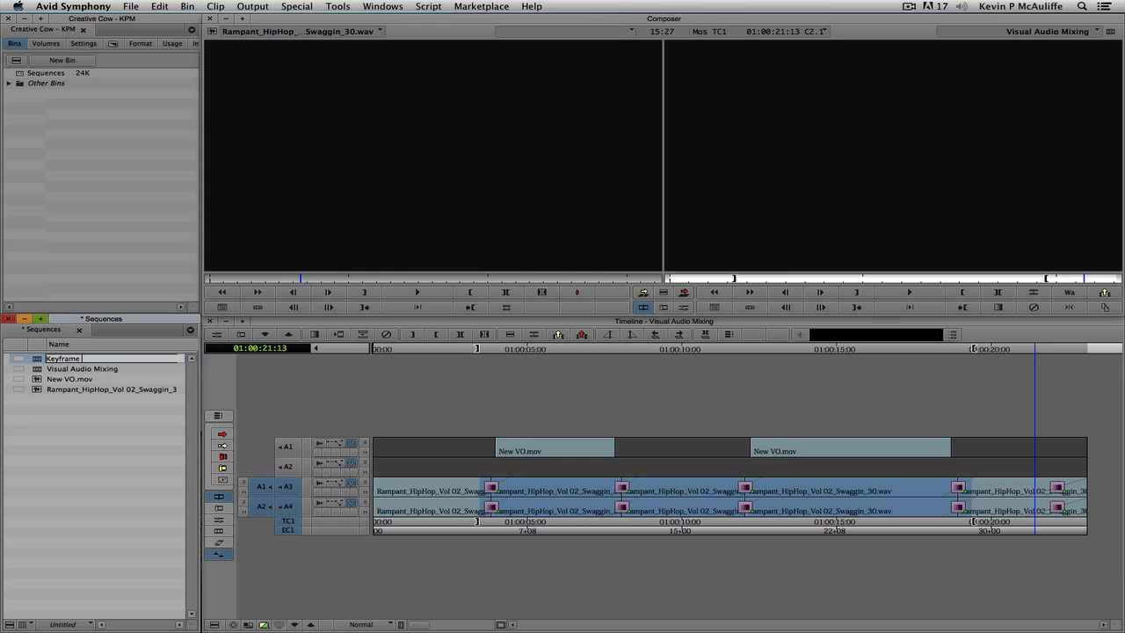
type(" Based Audio Mixing")
key("Return")
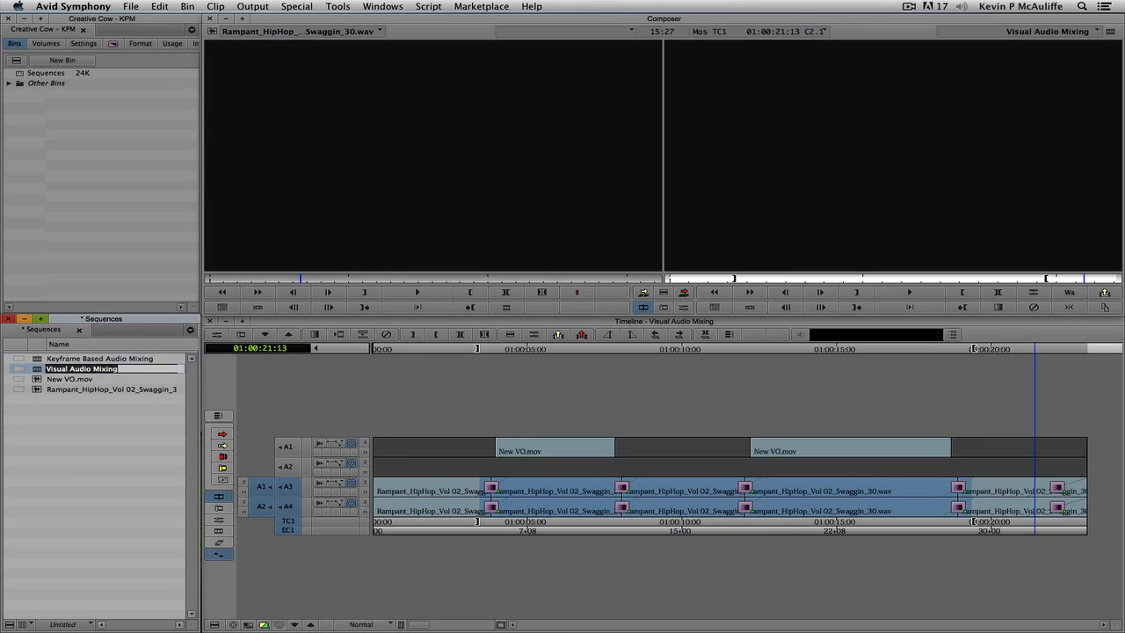
left_click(88, 359)
left_click_drag(88, 359, 955, 195)
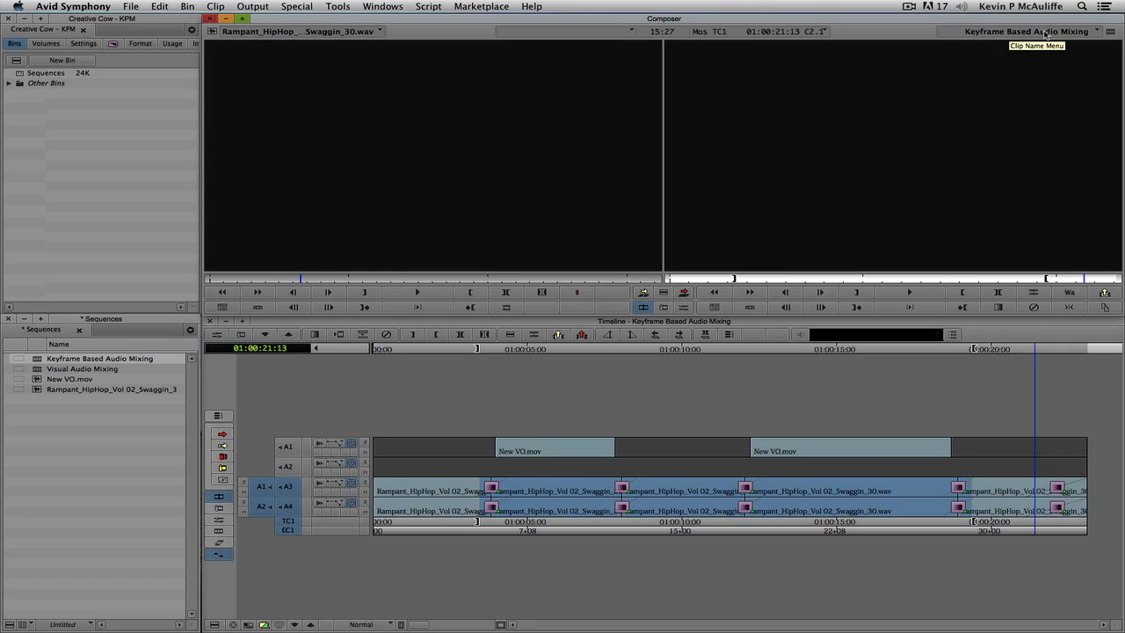
Switch the record monitor to the Visual Audio Mixing sequence and back to Keyframe Based Audio Mixing.
left_click(1097, 33)
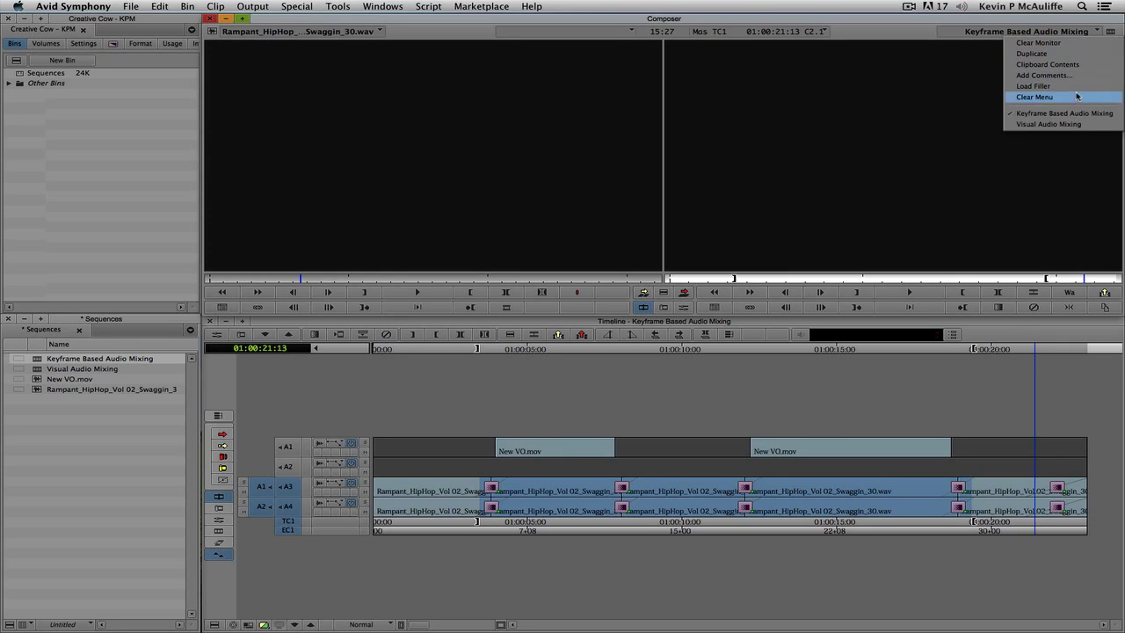
left_click(1068, 134)
left_click(1088, 34)
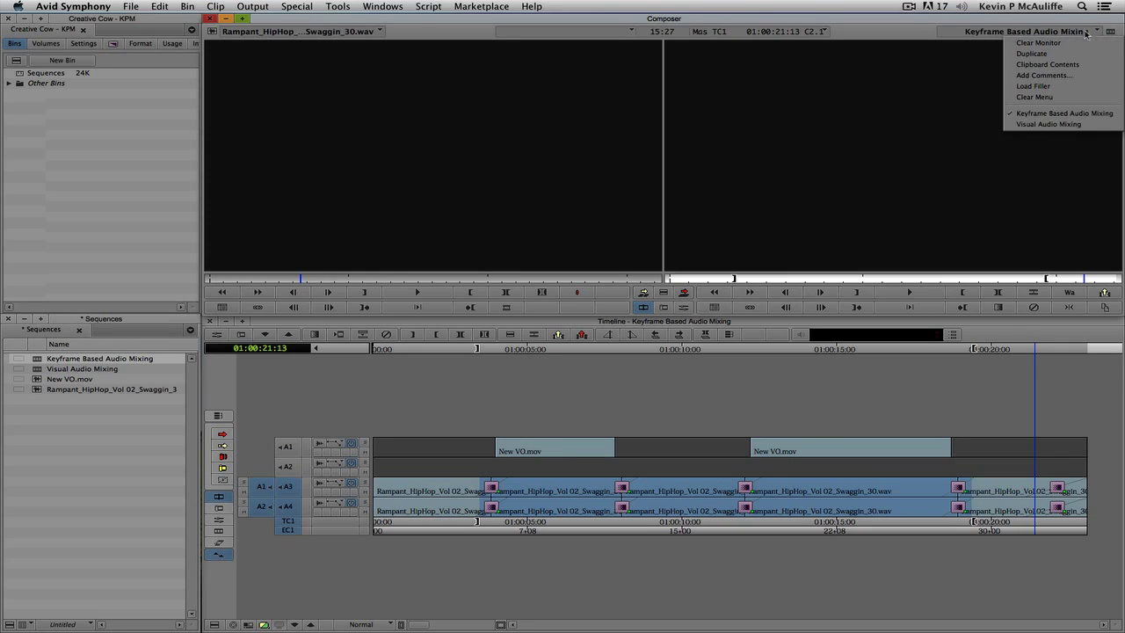
left_click(1068, 124)
left_click(1087, 34)
left_click(1068, 119)
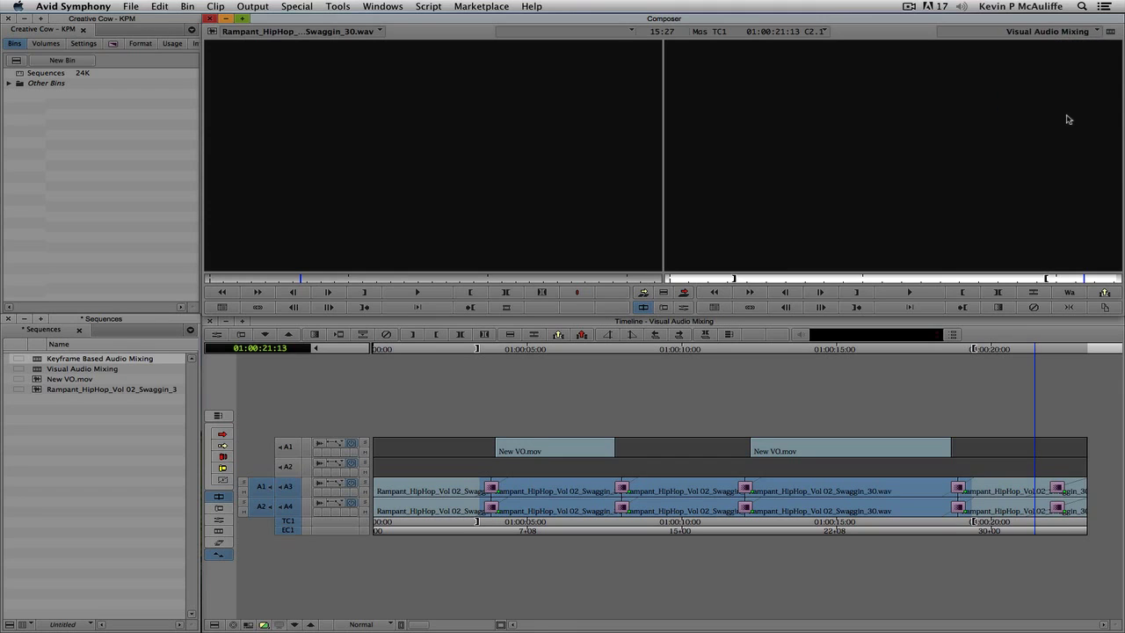
left_click(1074, 34)
left_click(1066, 115)
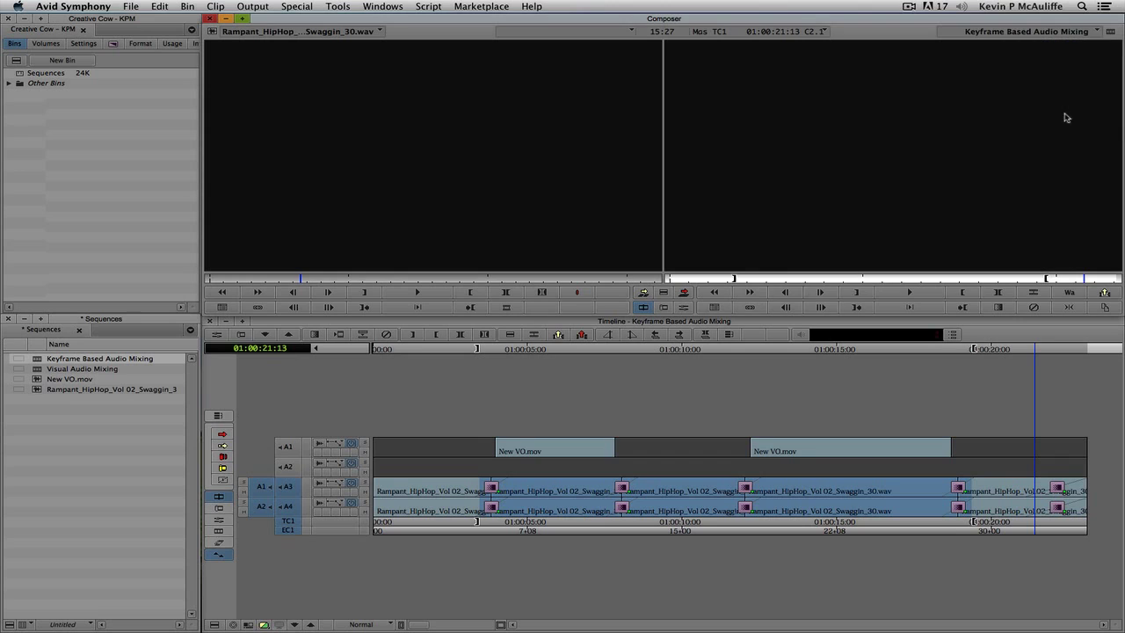
Remove all transition effects from the music on tracks A3 and A4 and join its cut segments into one continuous clip.
left_click(492, 507)
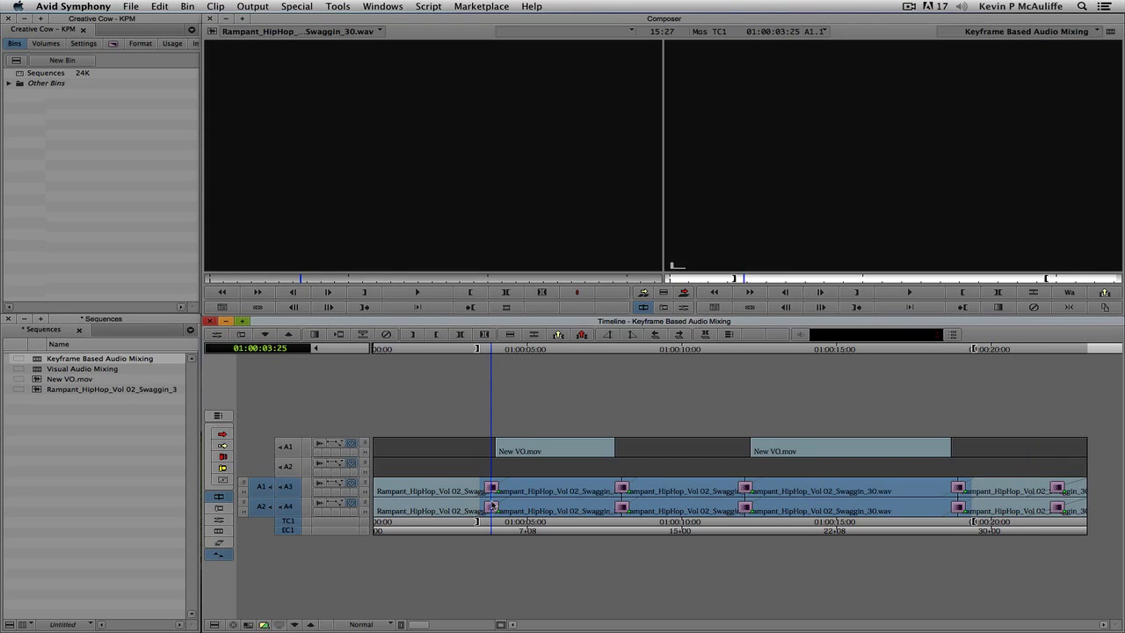
left_click_drag(493, 507, 960, 498)
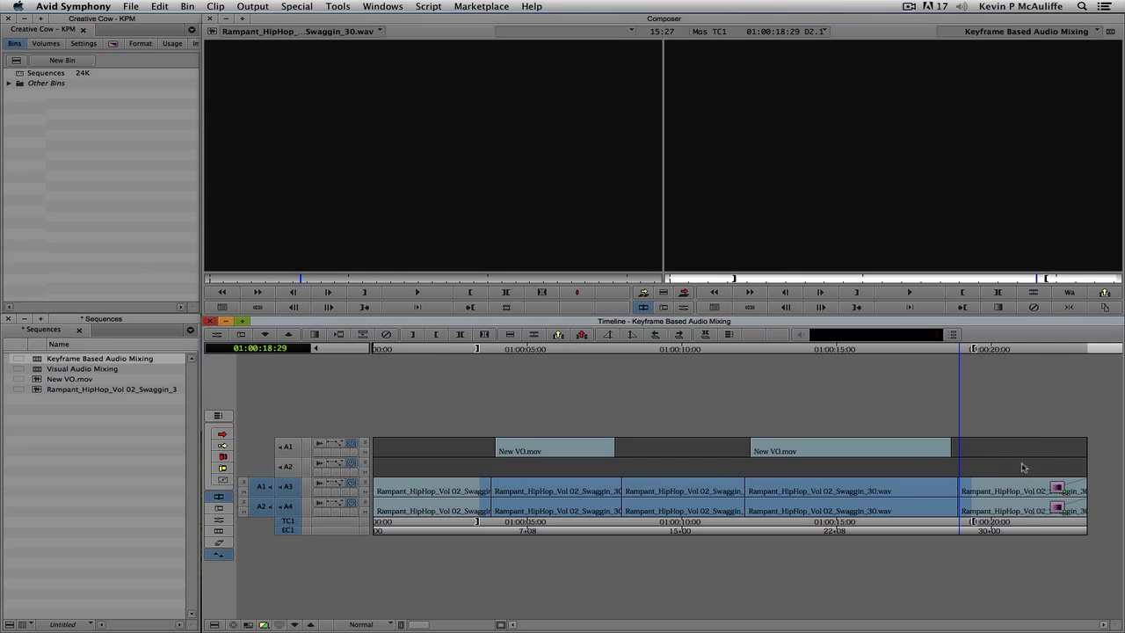
left_click_drag(1044, 492, 1117, 498)
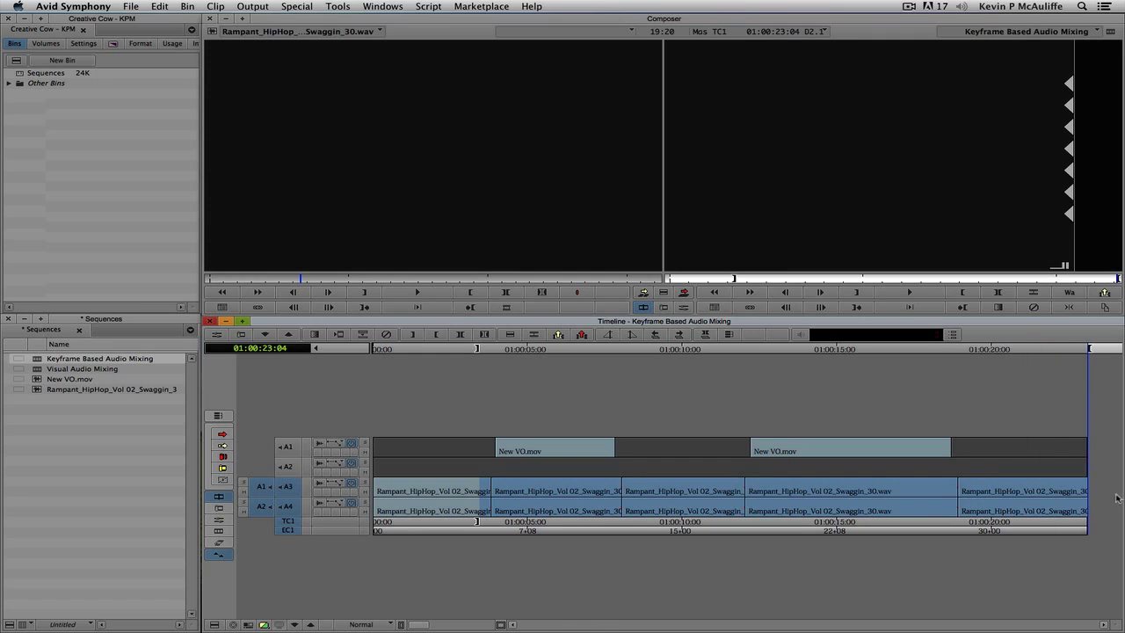
left_click(1065, 307)
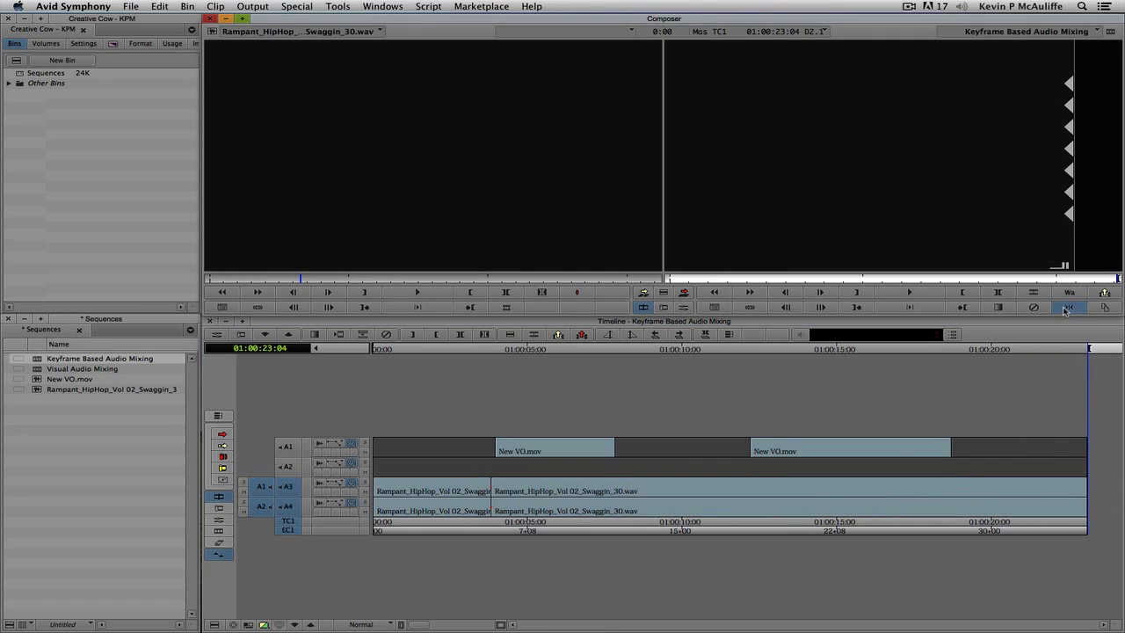
left_click_drag(505, 529, 443, 512)
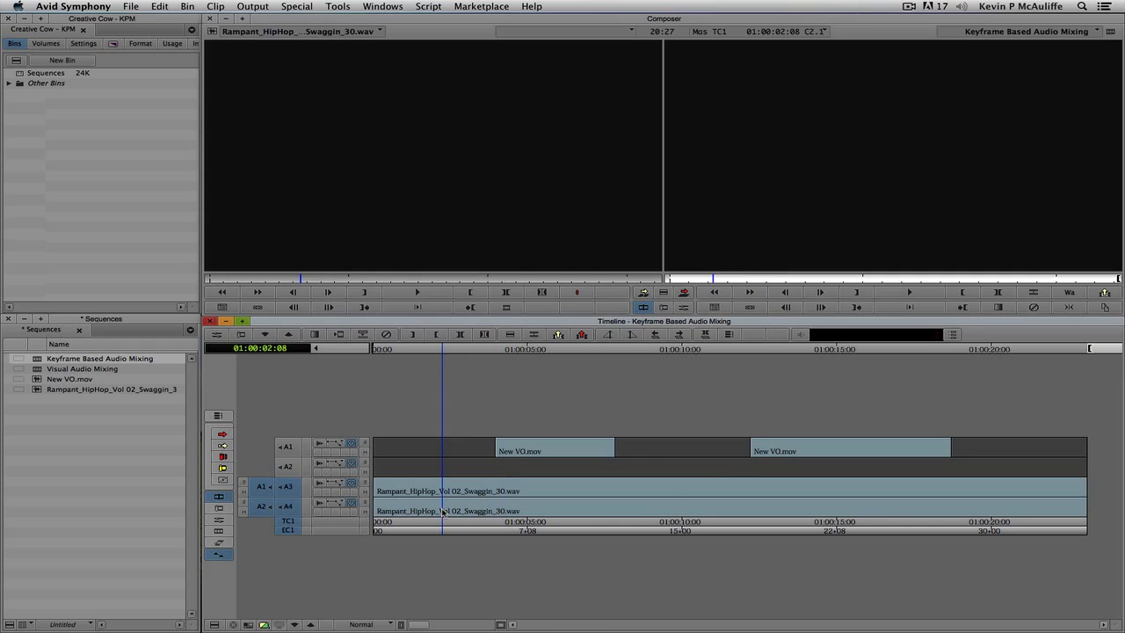
Gang tracks A3 and A4 in the Audio Mixer, set the music level to 0 dB and close the mixer.
key("super+1")
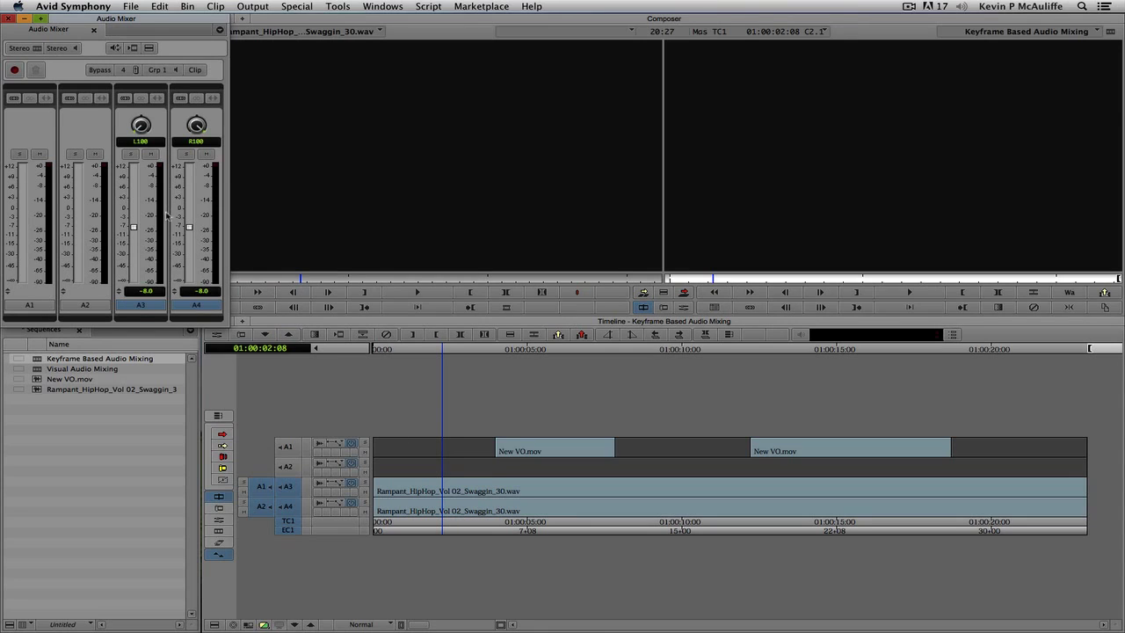
left_click(126, 98)
left_click(180, 98)
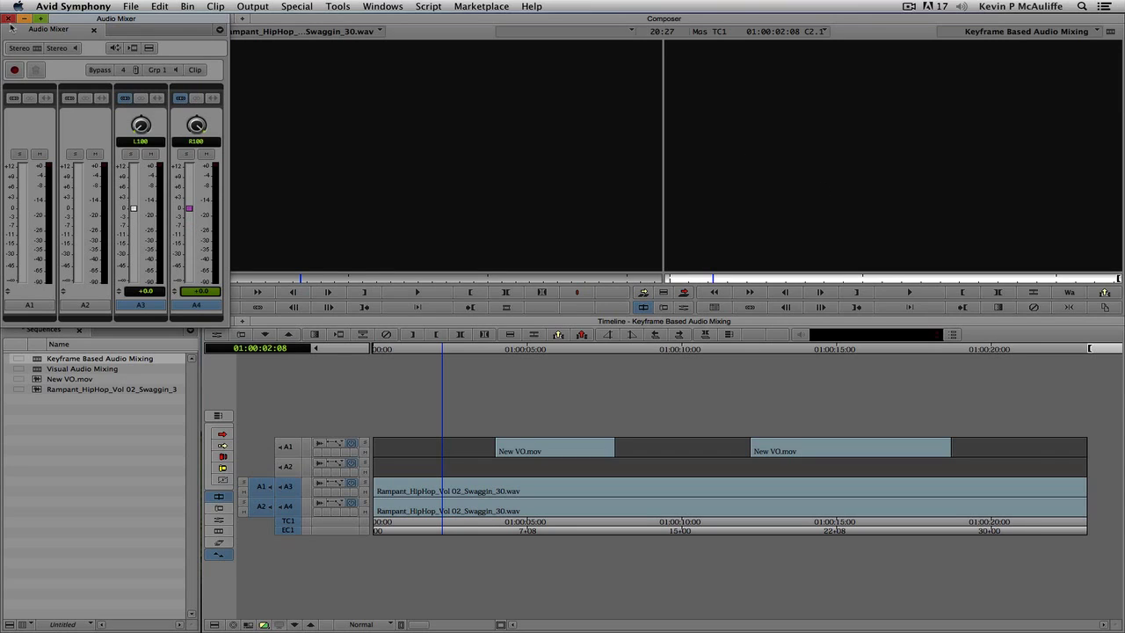
left_click(11, 17)
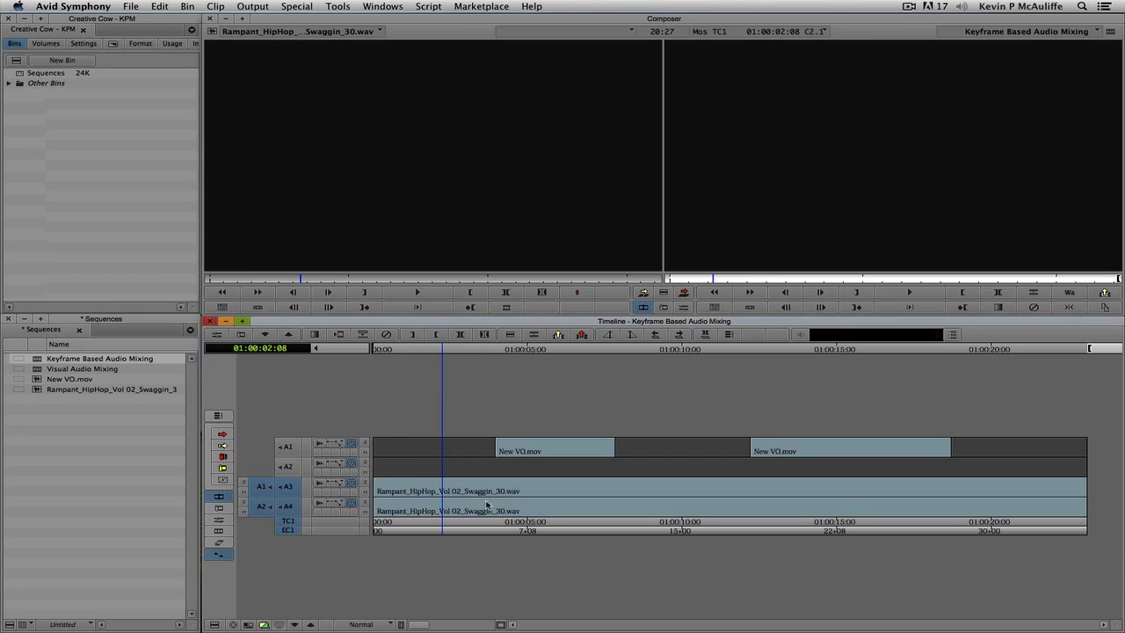
Play the sequence from the start to hear the music against the first voice-over clip.
left_click_drag(467, 502, 325, 491)
key("space")
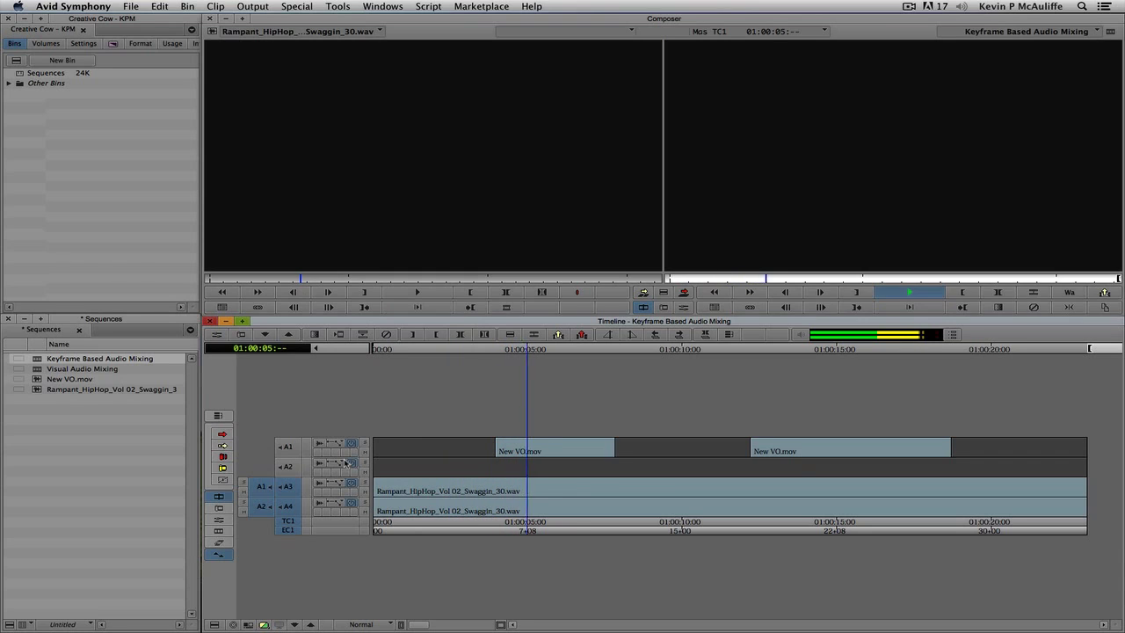
key("space")
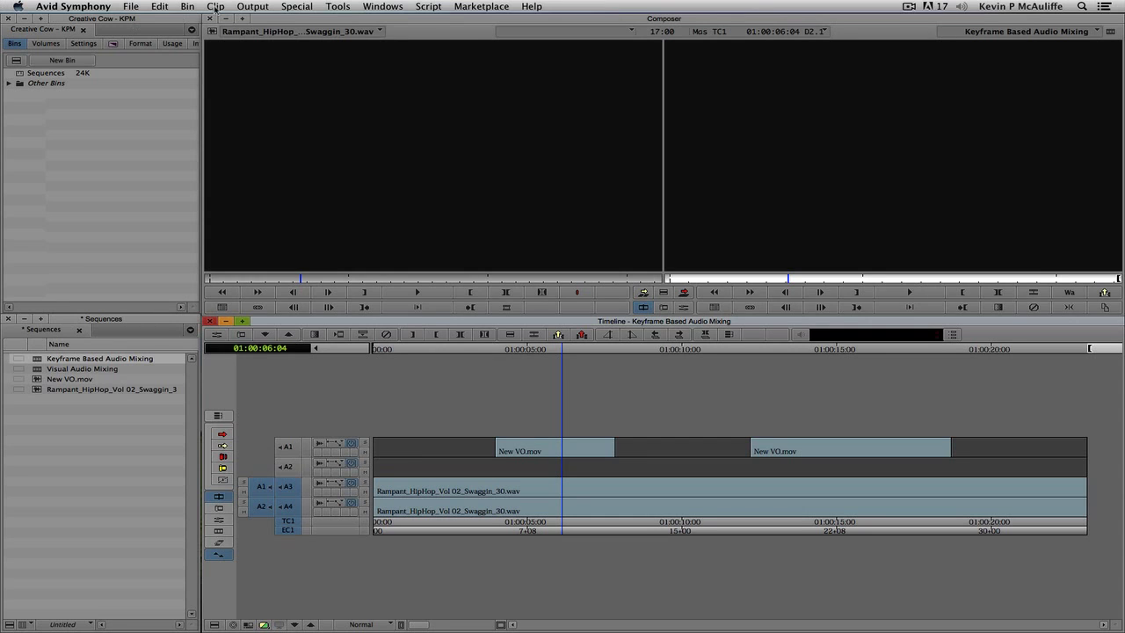
Open the Command Palette with 'Button to Button' Reassignment and the Keyboard settings to examine the key assigned to Add Keyframe.
left_click(296, 7)
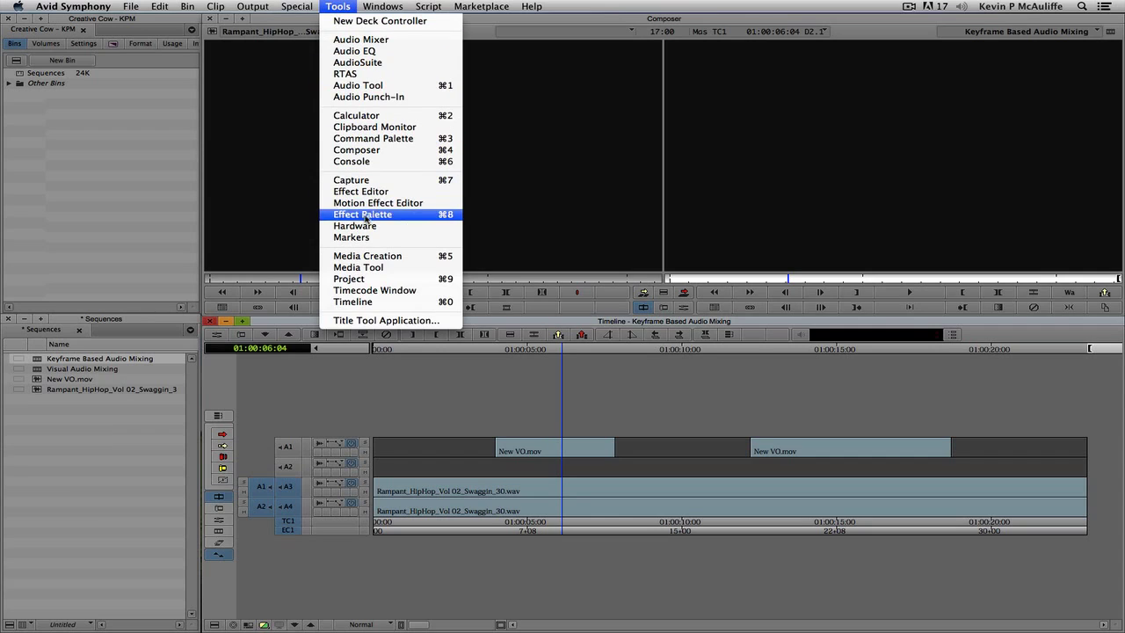
left_click(373, 138)
left_click_drag(293, 55, 696, 23)
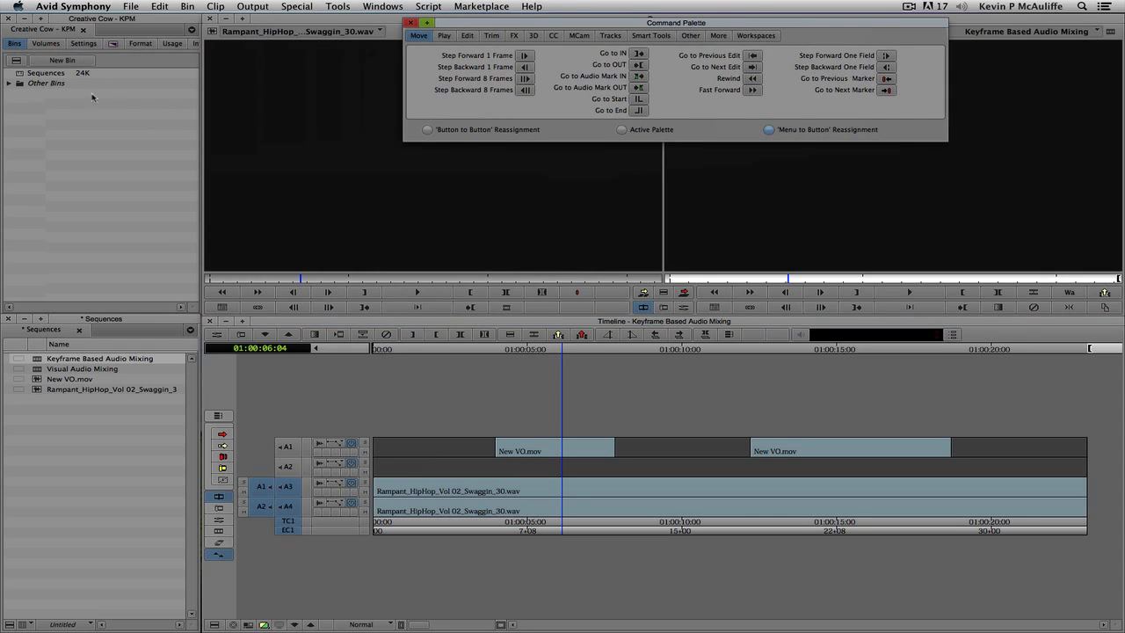
left_click(84, 44)
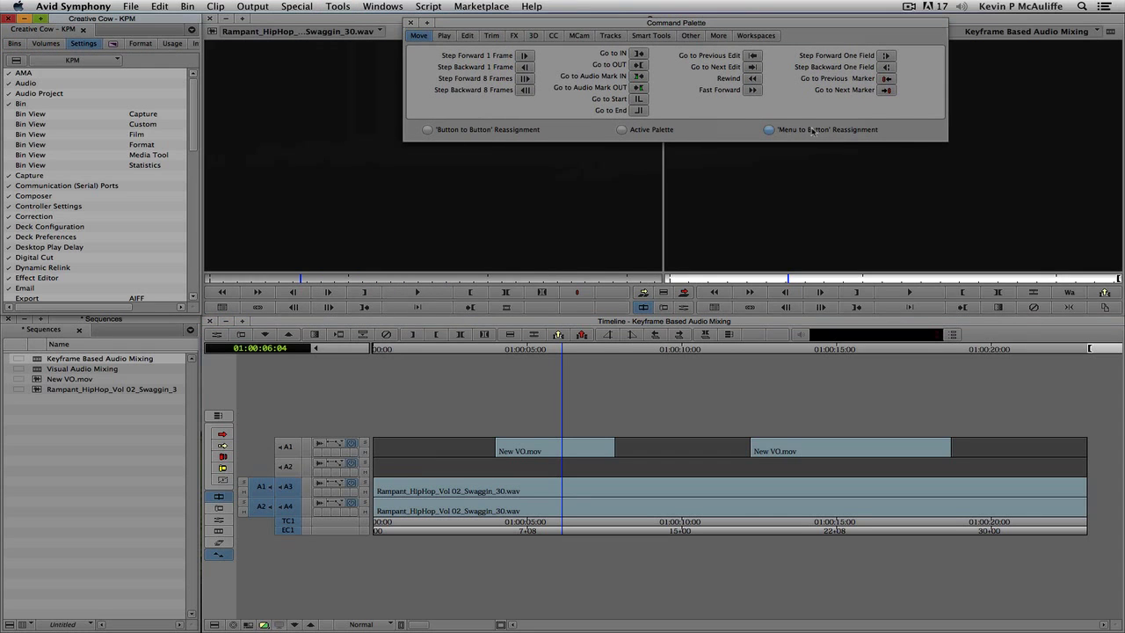
left_click(473, 131)
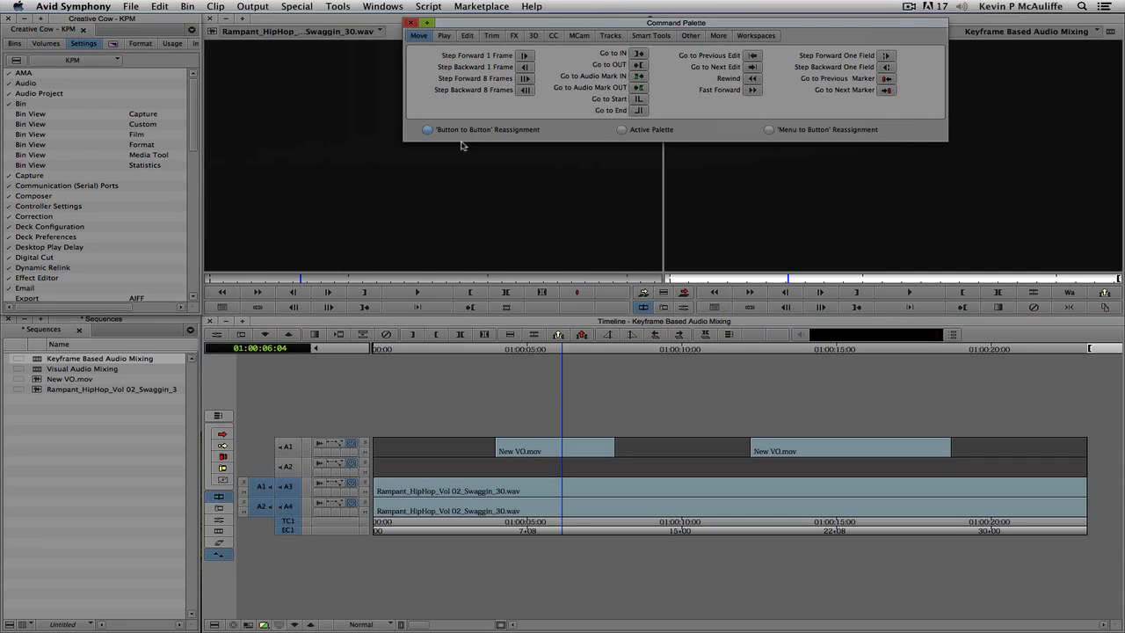
left_click_drag(195, 126, 196, 192)
double_click(70, 234)
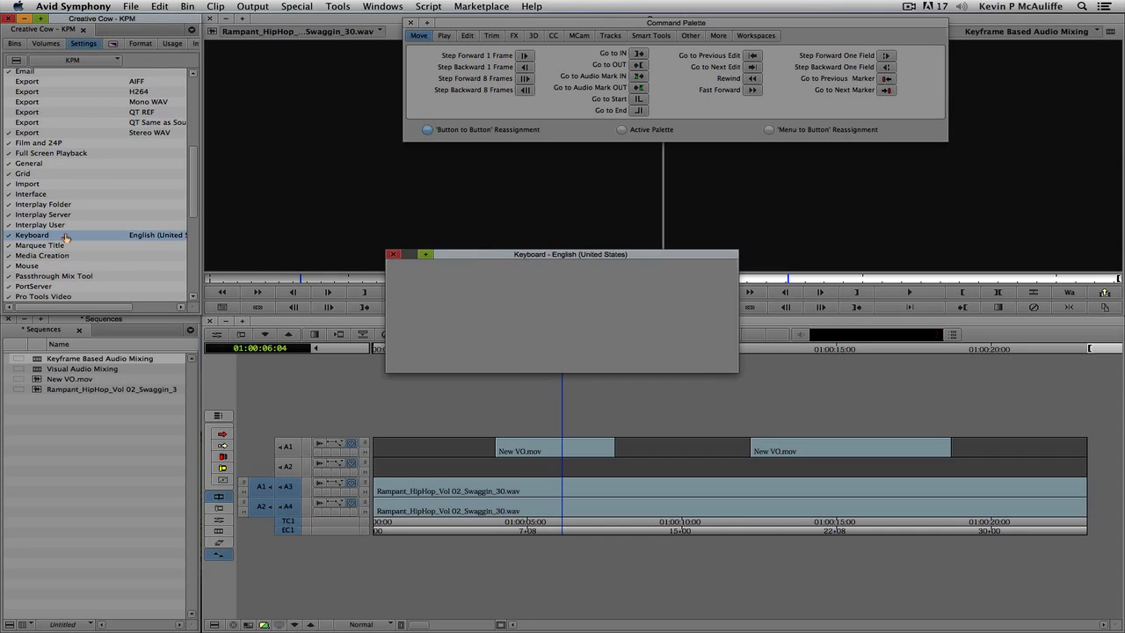
left_click_drag(459, 249, 477, 192)
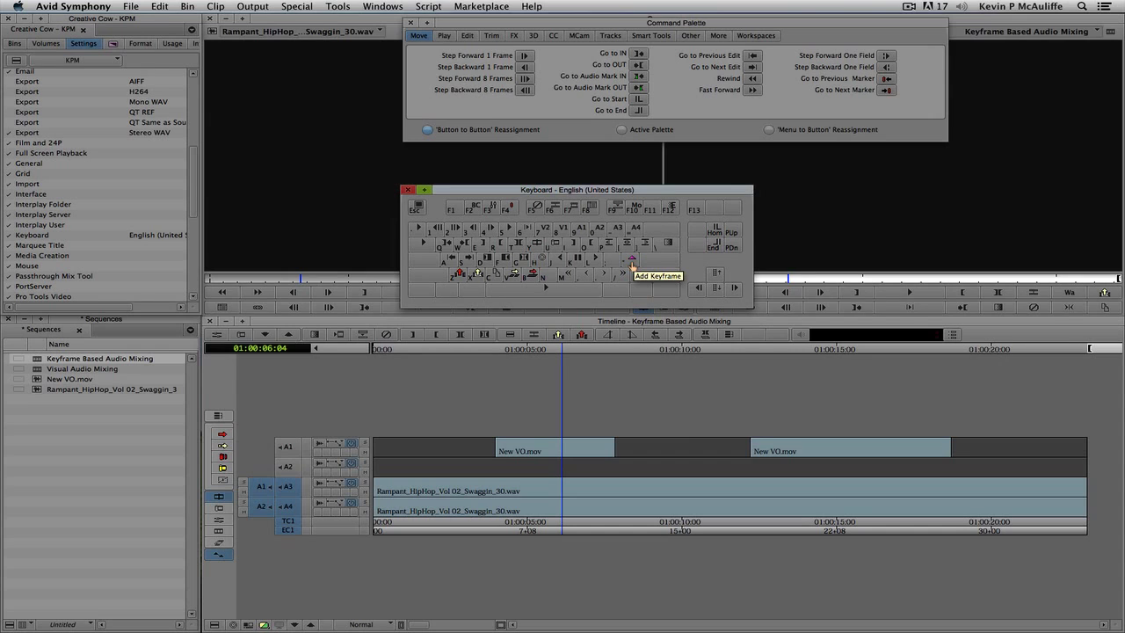
Look up Add Keyframe among the Command Palette's FX commands, and close the keyboard layout and the palette.
left_click(515, 36)
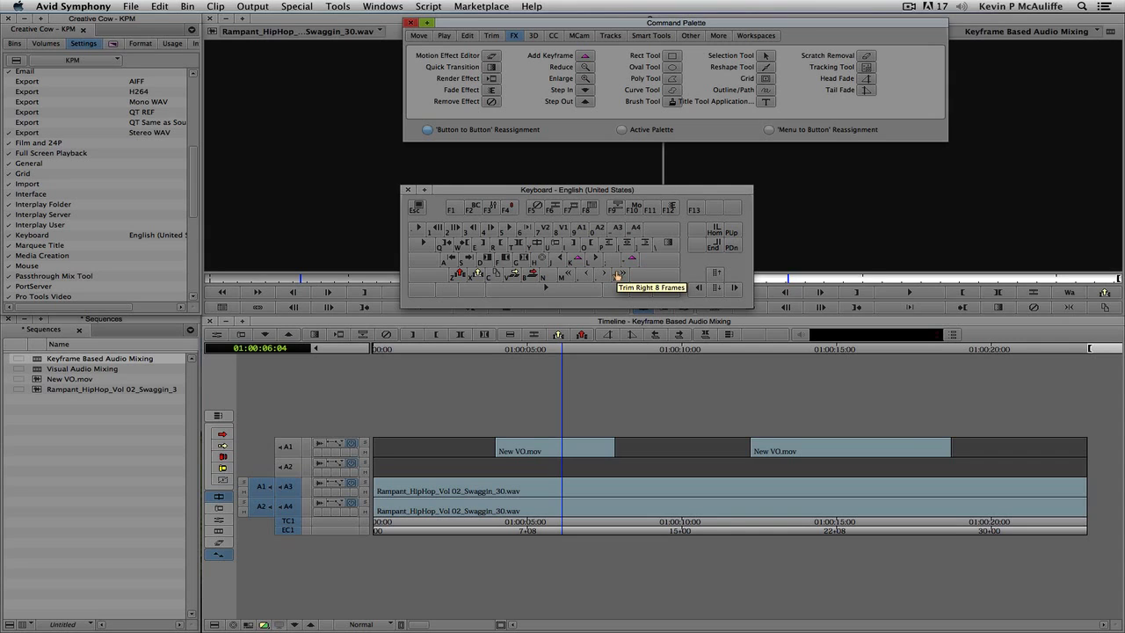
left_click(409, 191)
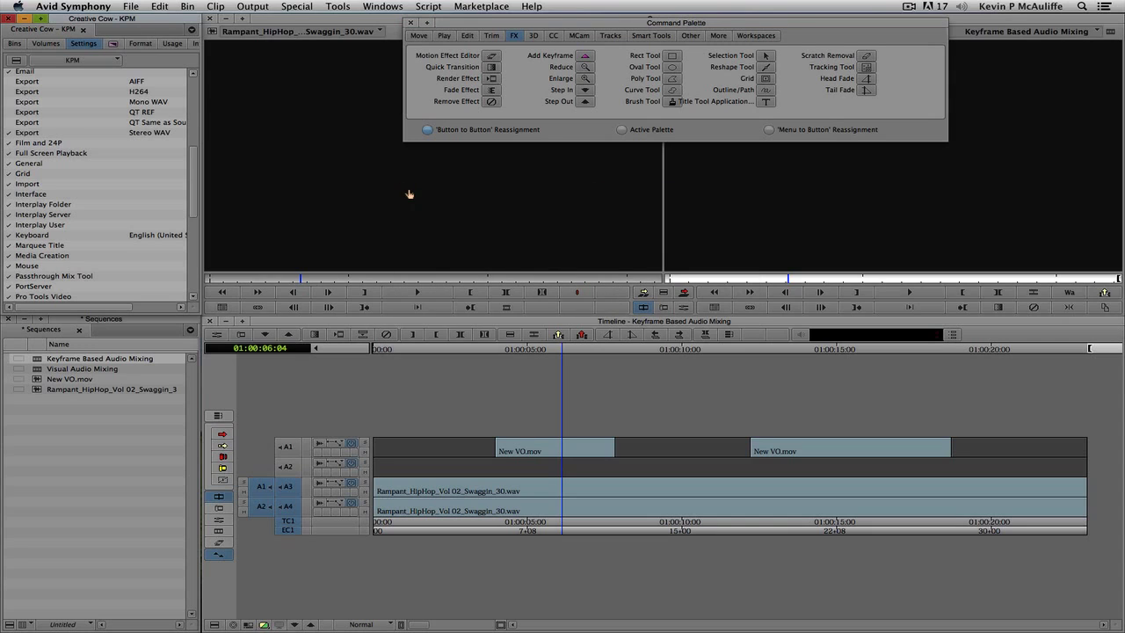
left_click(410, 24)
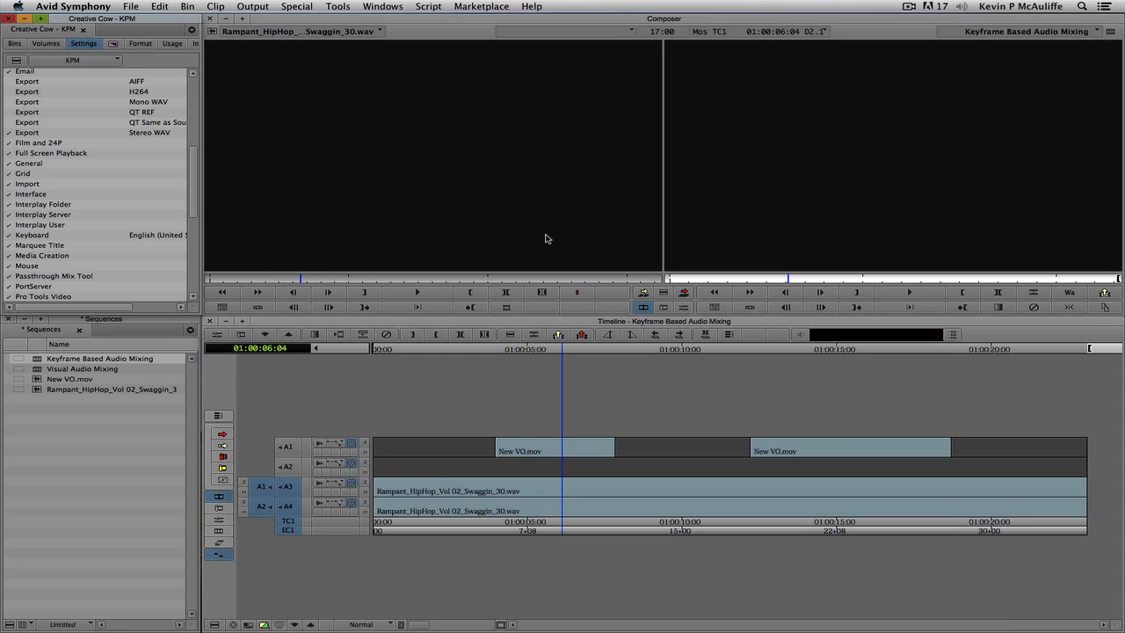
Switch the timeline to the Volume Mixing view and open the Audio Mixer.
left_click(380, 624)
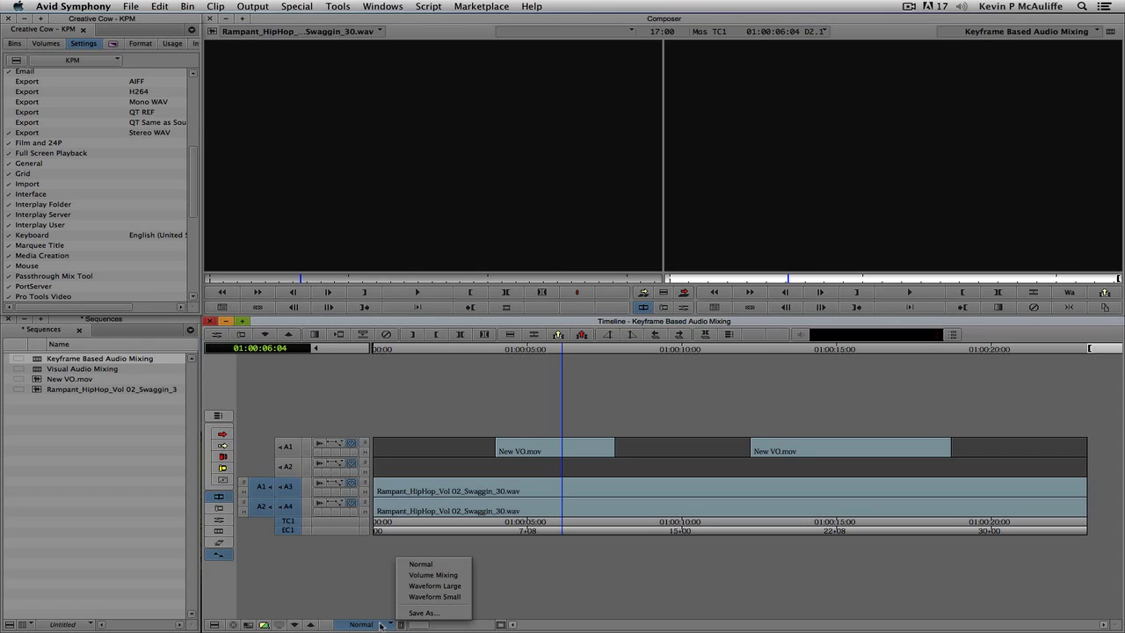
left_click(457, 578)
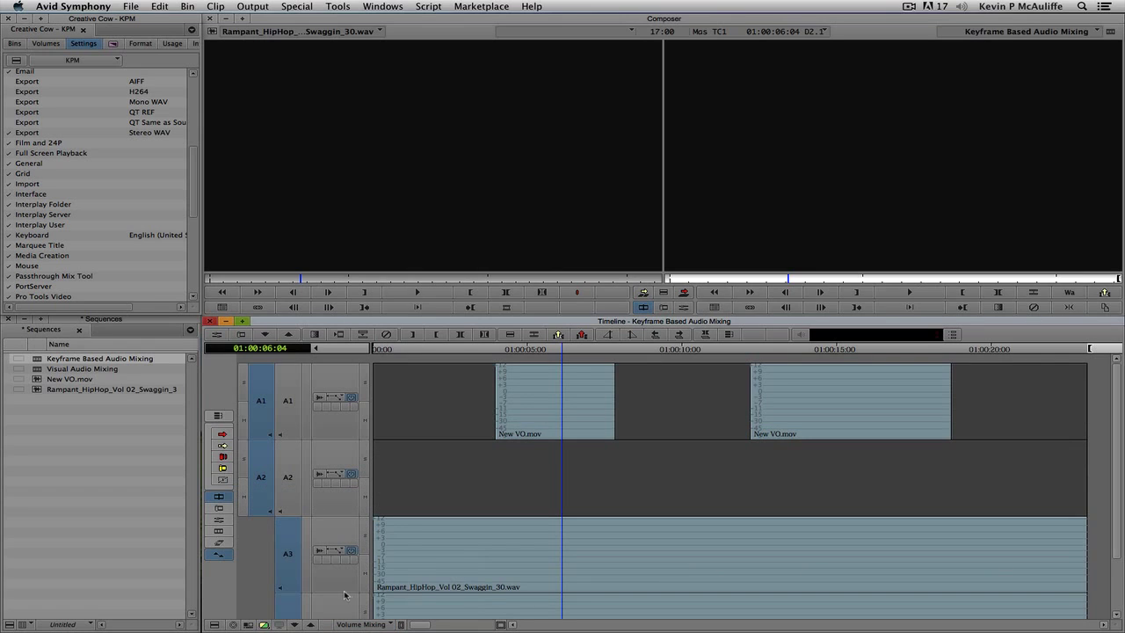
scroll(563, 571, "down", 3)
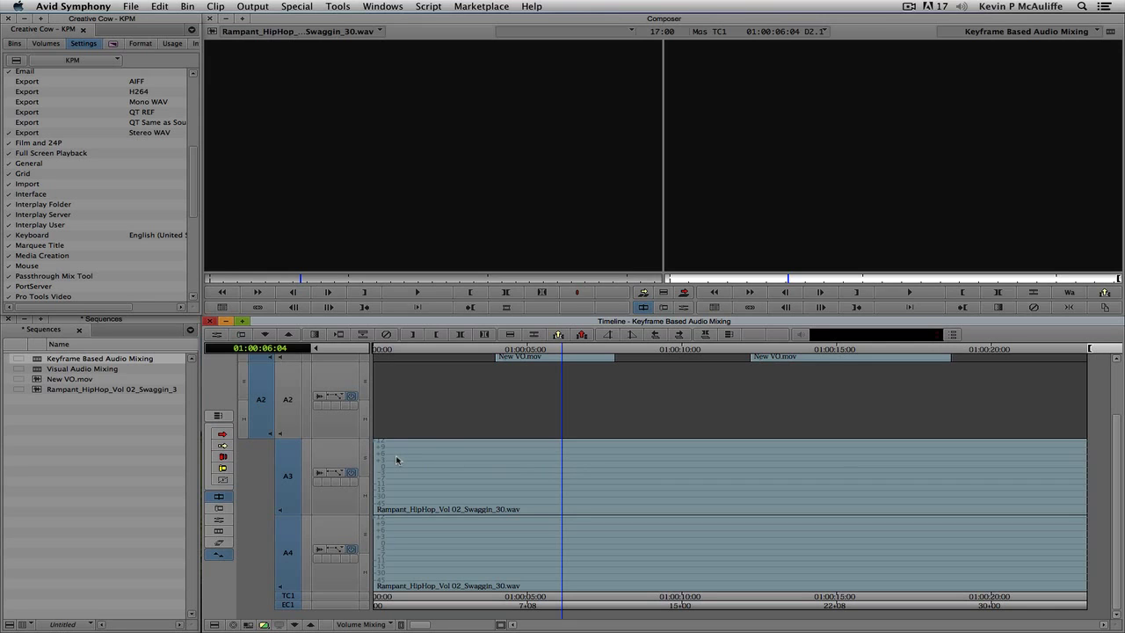
key("super+1")
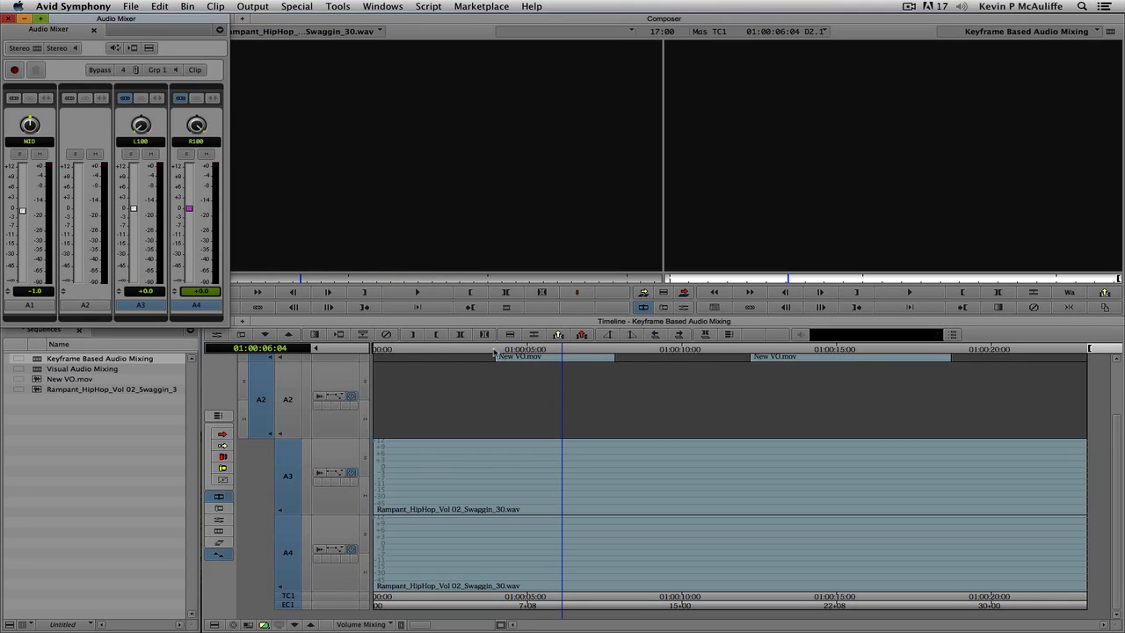
Close the Audio Mixer and display the project's list of bins.
left_click(8, 19)
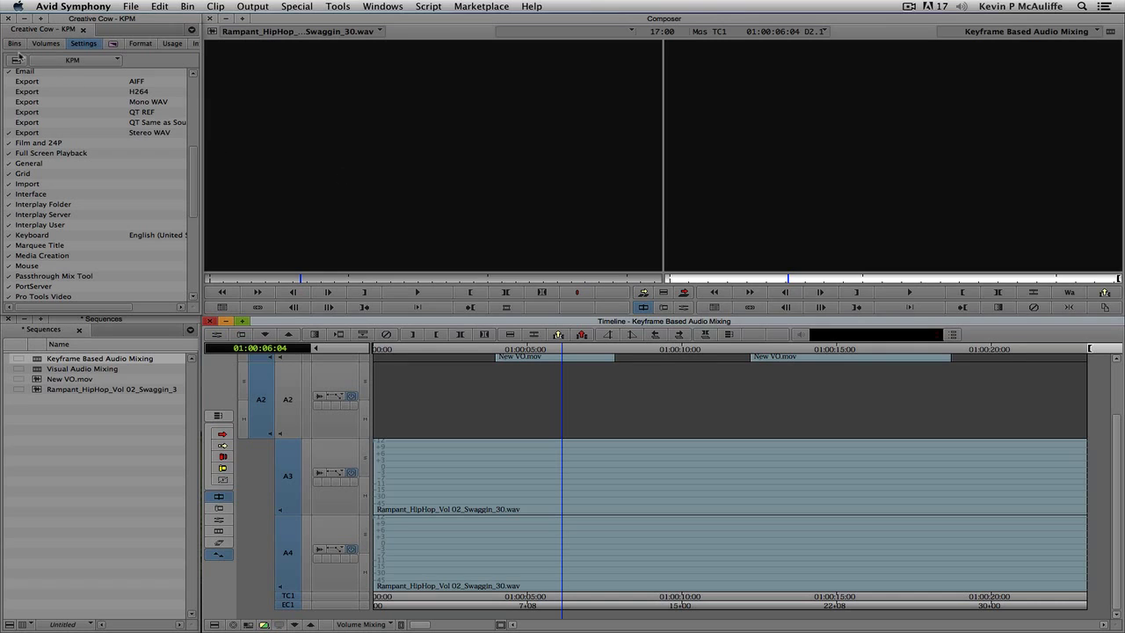
left_click(14, 44)
Snap the position indicator between the start and end edit points of the two voice-over clips on A1.
left_click(497, 398)
scroll(499, 400, "up", 2)
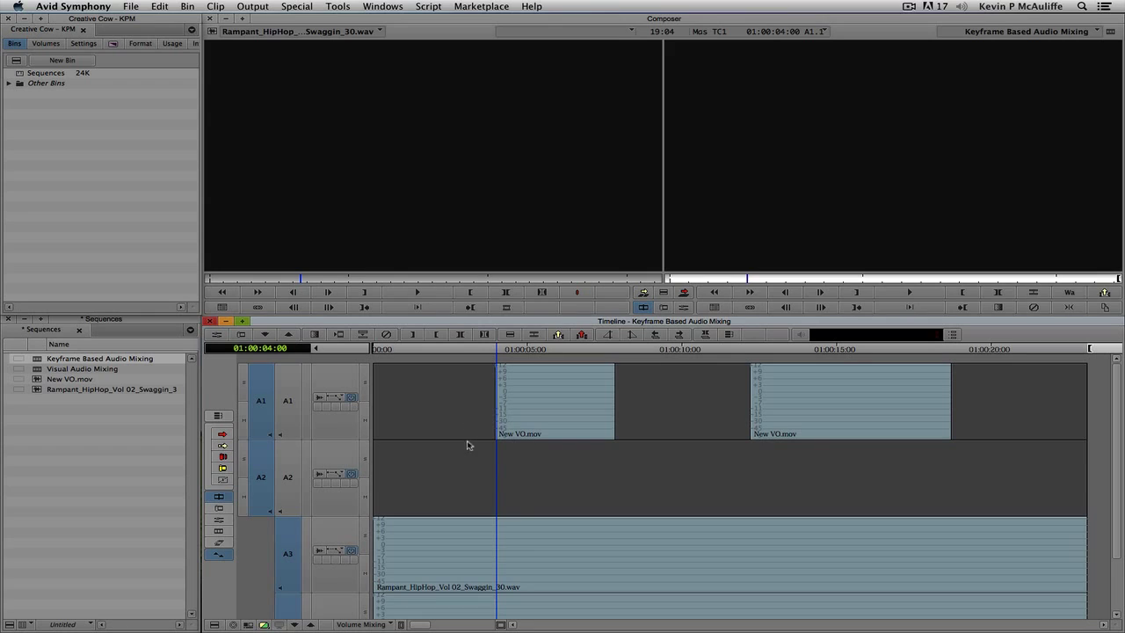
key("Left")
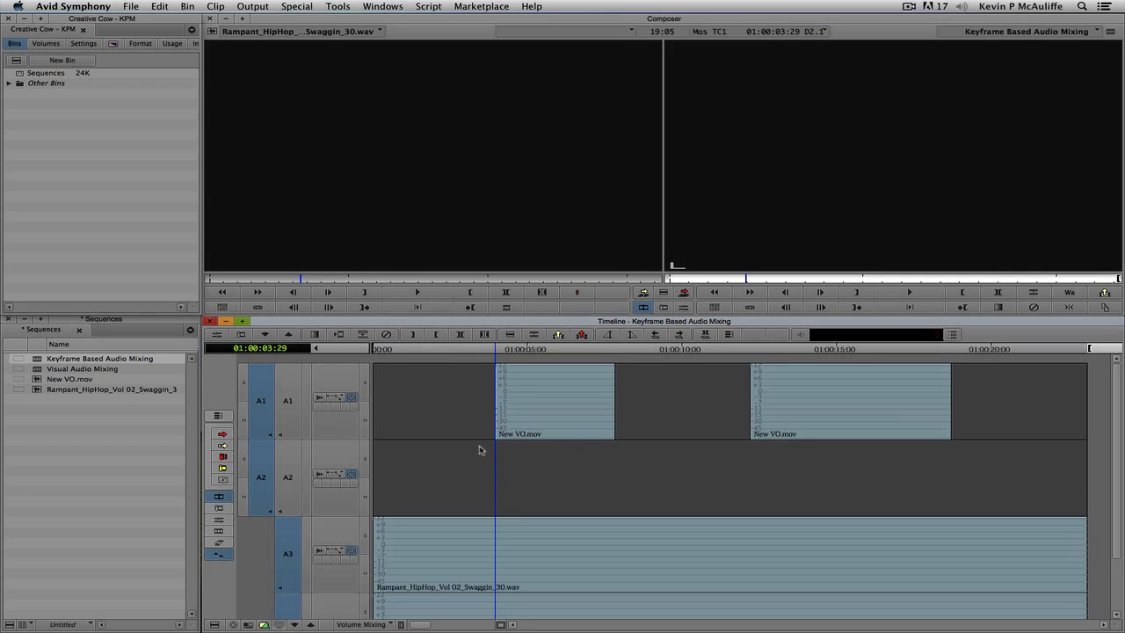
left_click(605, 412, "super")
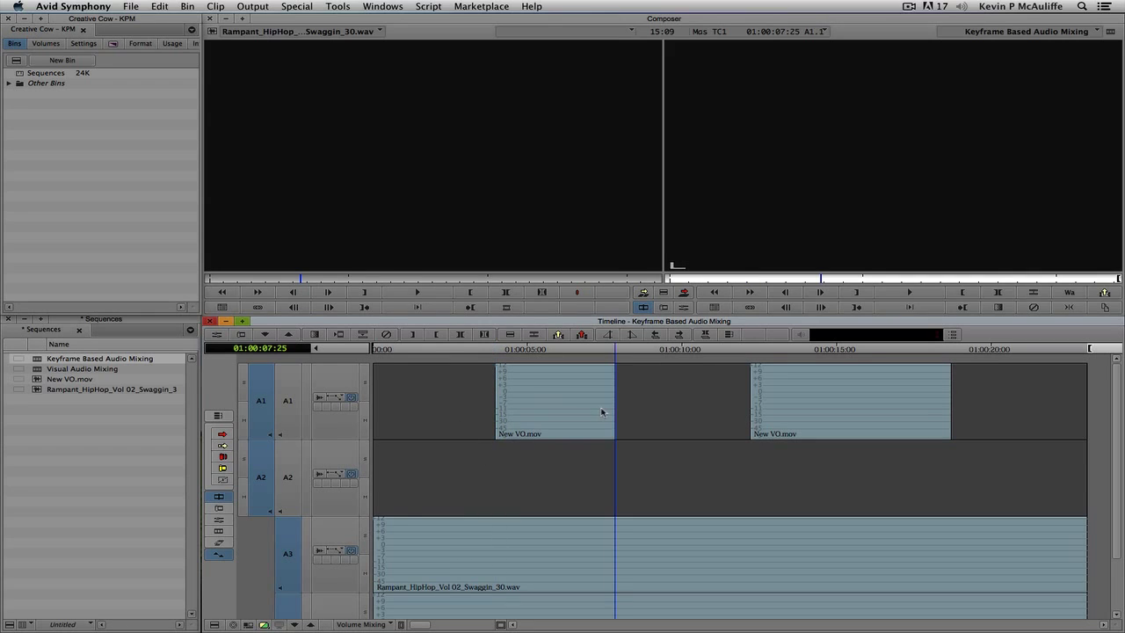
left_click(741, 408, "super")
left_click(932, 410, "super")
left_click(758, 417, "super")
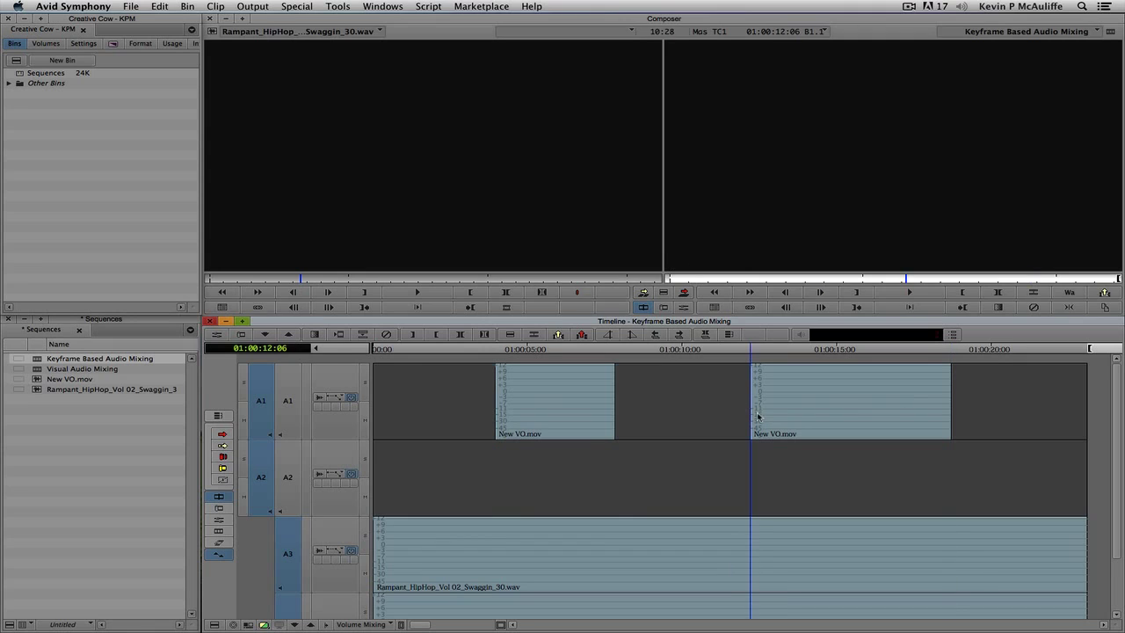
left_click(604, 422, "super")
left_click(530, 416, "super")
left_click(579, 417, "super")
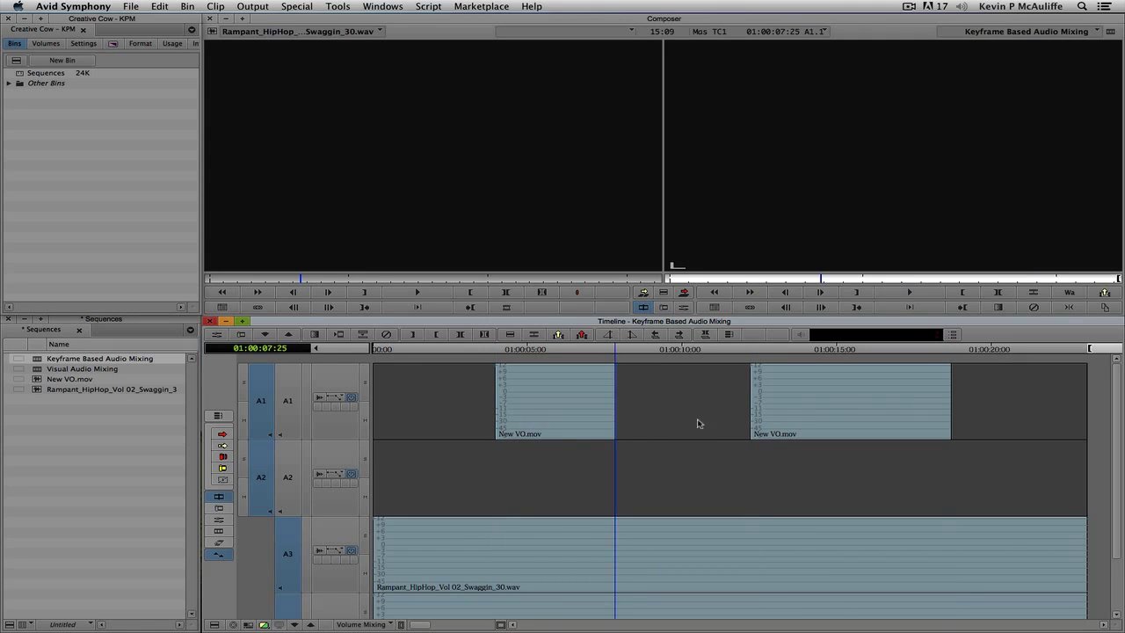
left_click(721, 422, "super")
left_click(890, 410, "super")
left_click(784, 427, "super")
left_click(576, 434, "super")
left_click(514, 427, "super")
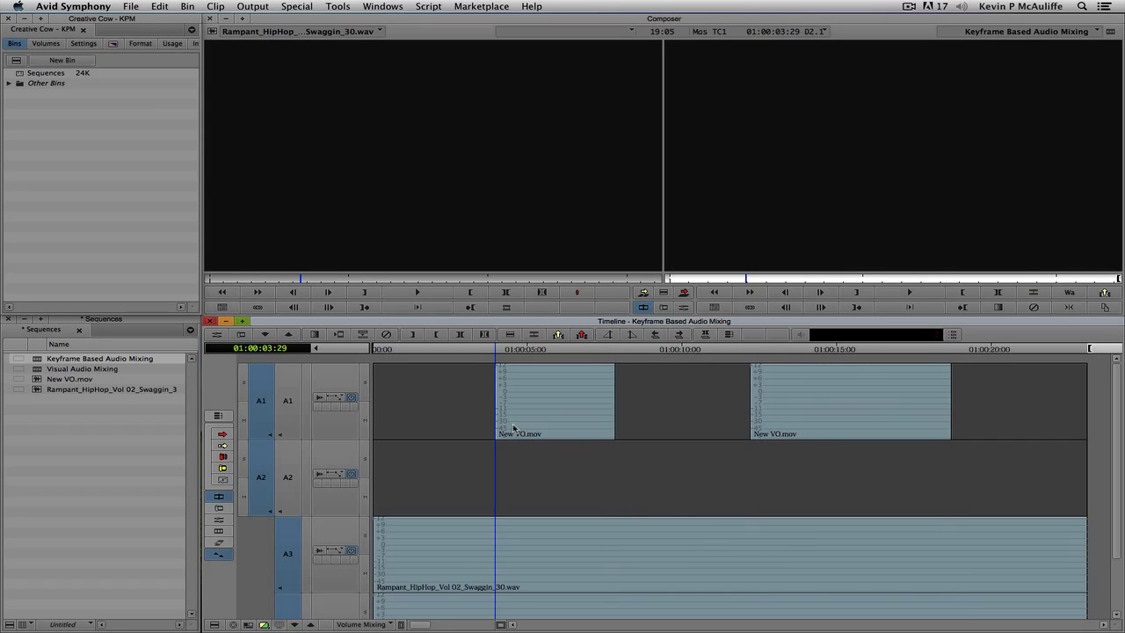
left_click(635, 422, "super")
left_click(855, 412, "super")
Add a volume keyframe to the music on A3 and A4 at 01:00:03:19, ten frames before the first voice-over clip.
left_click(519, 422, "super")
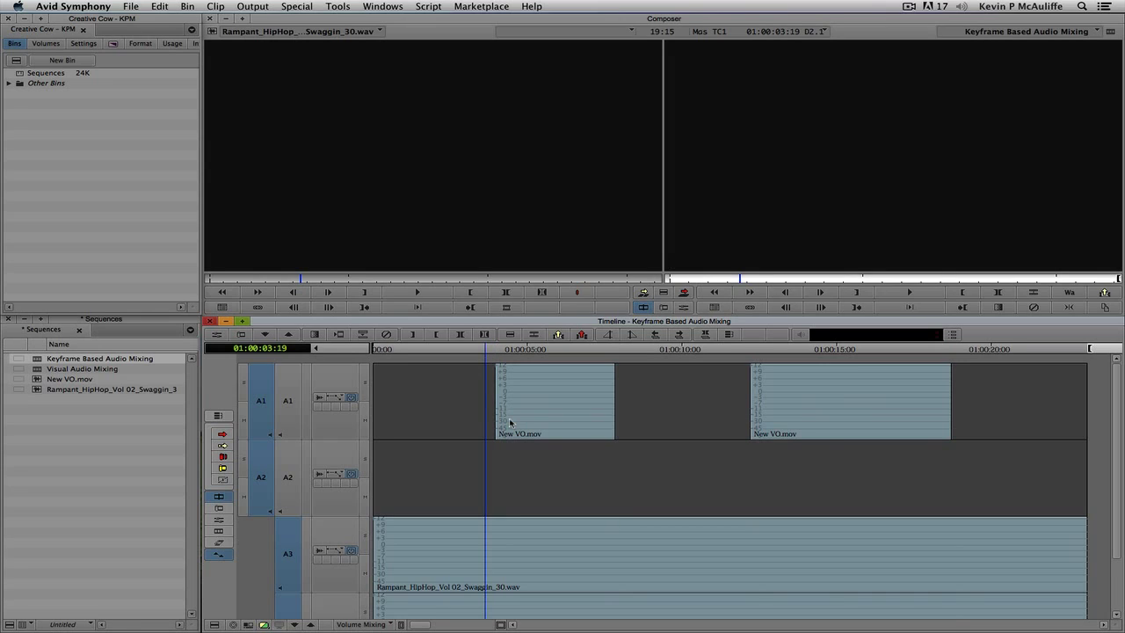
scroll(535, 438, "down", 2)
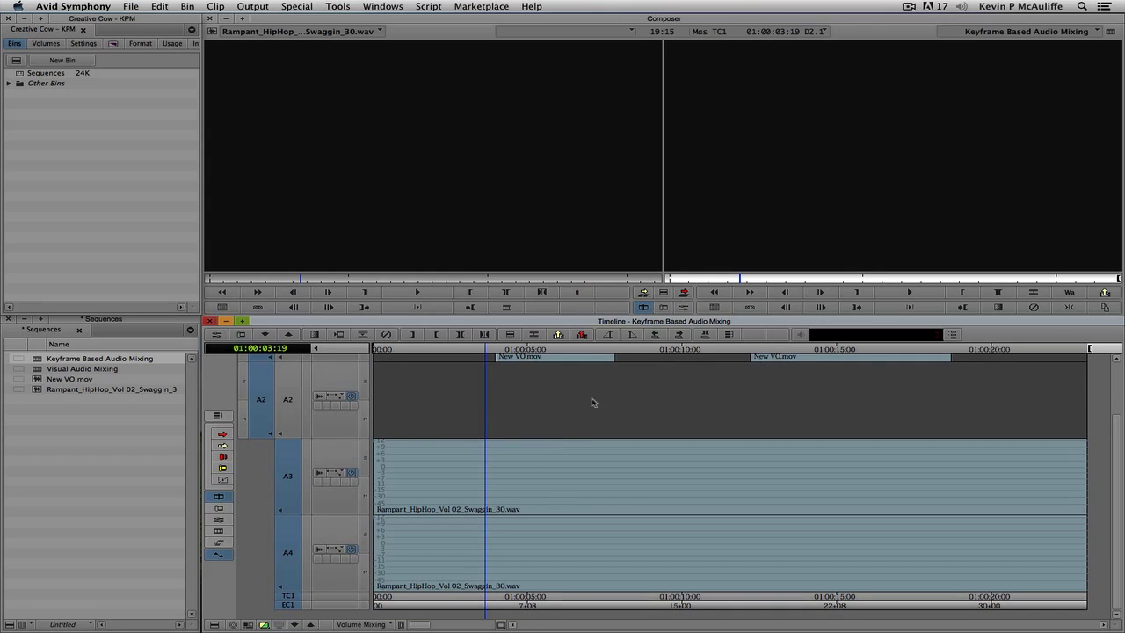
left_click(354, 472)
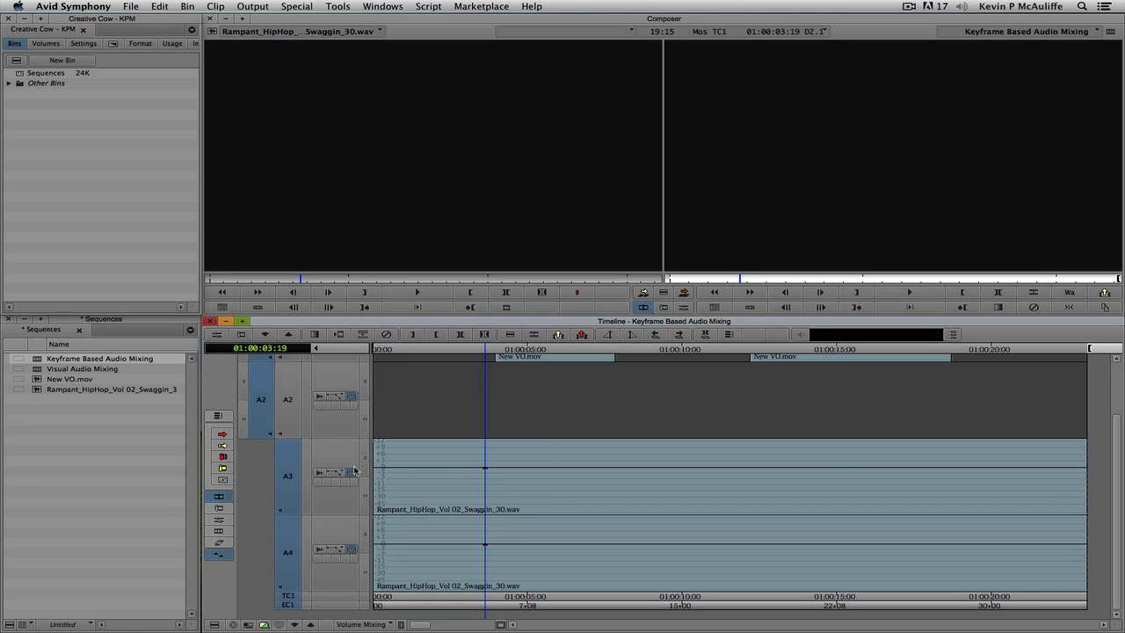
Lower the music keyframes on A3 and A4 together to about -7 dB.
left_click(485, 472)
left_click(486, 548)
mouse_move(484, 472)
left_click_drag(484, 472, 485, 482)
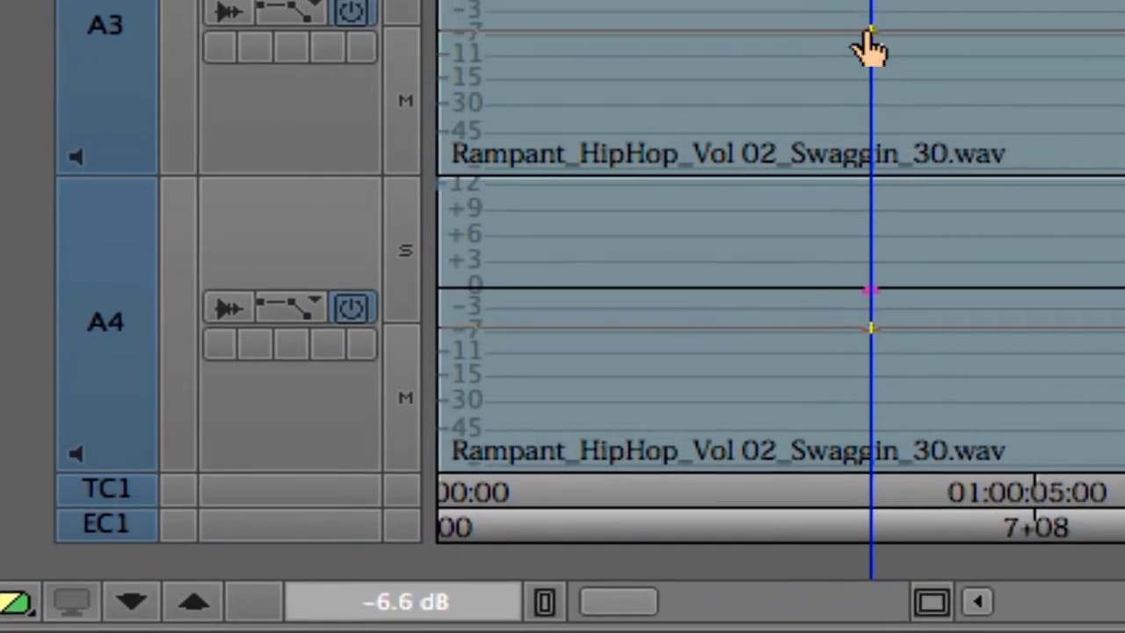
left_click_drag(869, 46, 884, 32)
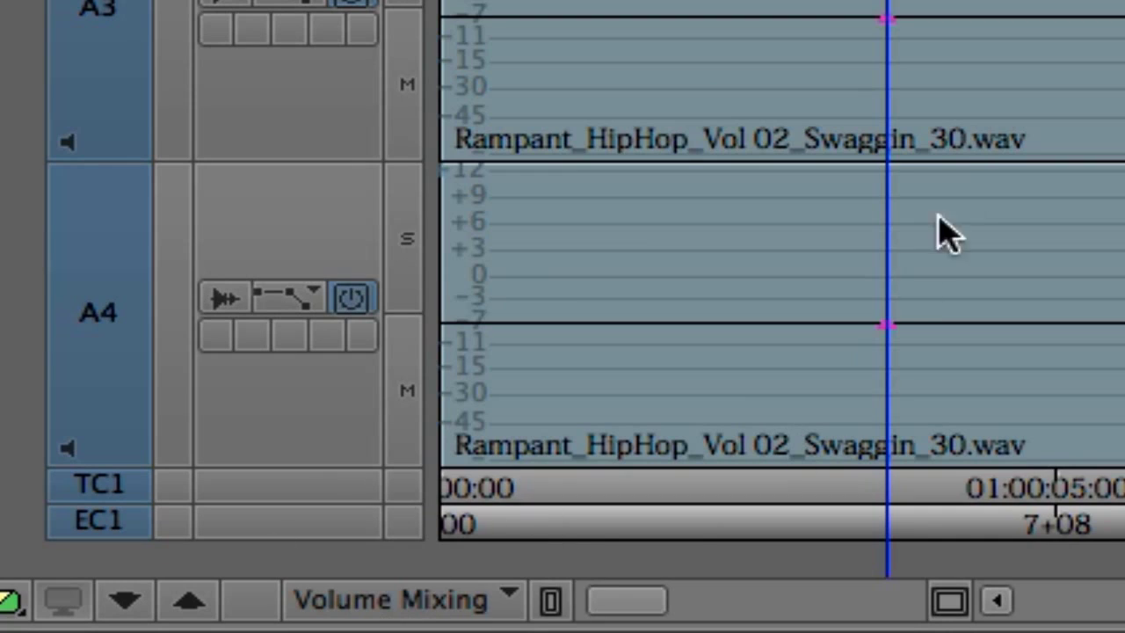
Try the music keyframes on A3 and A4 at other levels, down to about -15 dB and up to about -2.3 dB.
left_click_drag(886, 33, 890, 91)
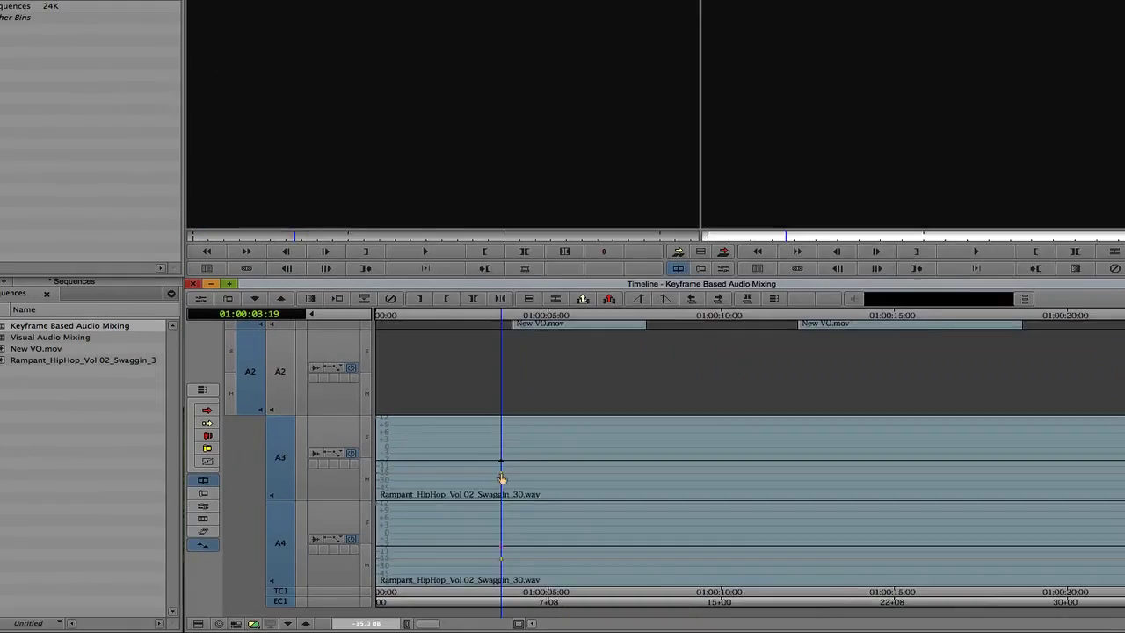
mouse_move(501, 479)
left_mouse_down()
mouse_move(506, 454)
mouse_move(489, 475)
left_mouse_up()
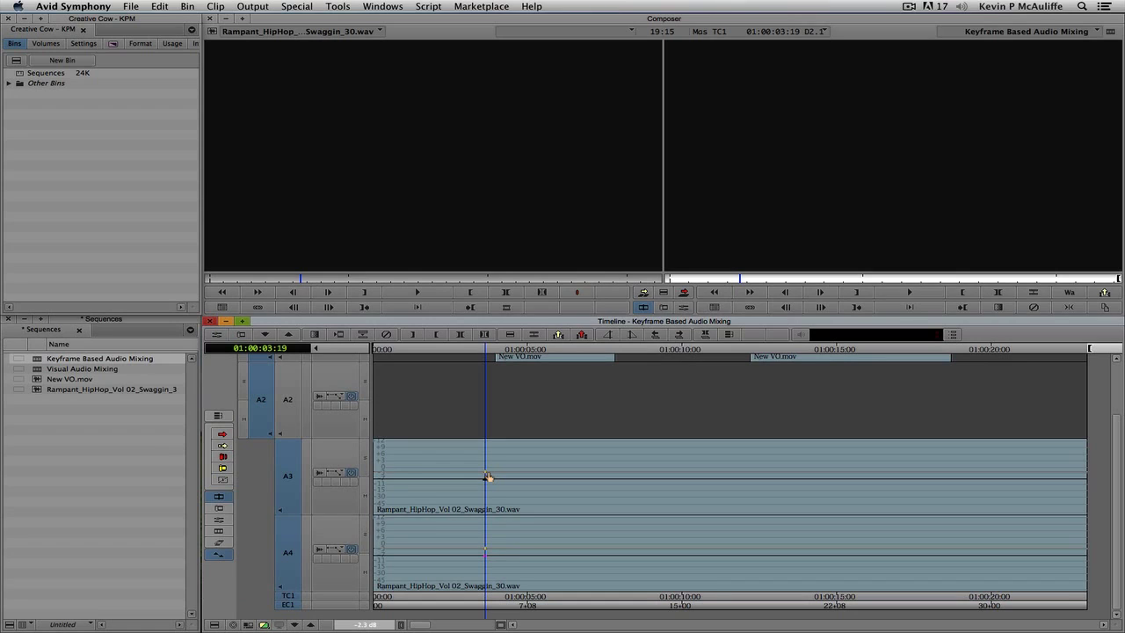
mouse_move(488, 476)
left_mouse_down()
mouse_move(488, 498)
mouse_move(490, 474)
left_mouse_up()
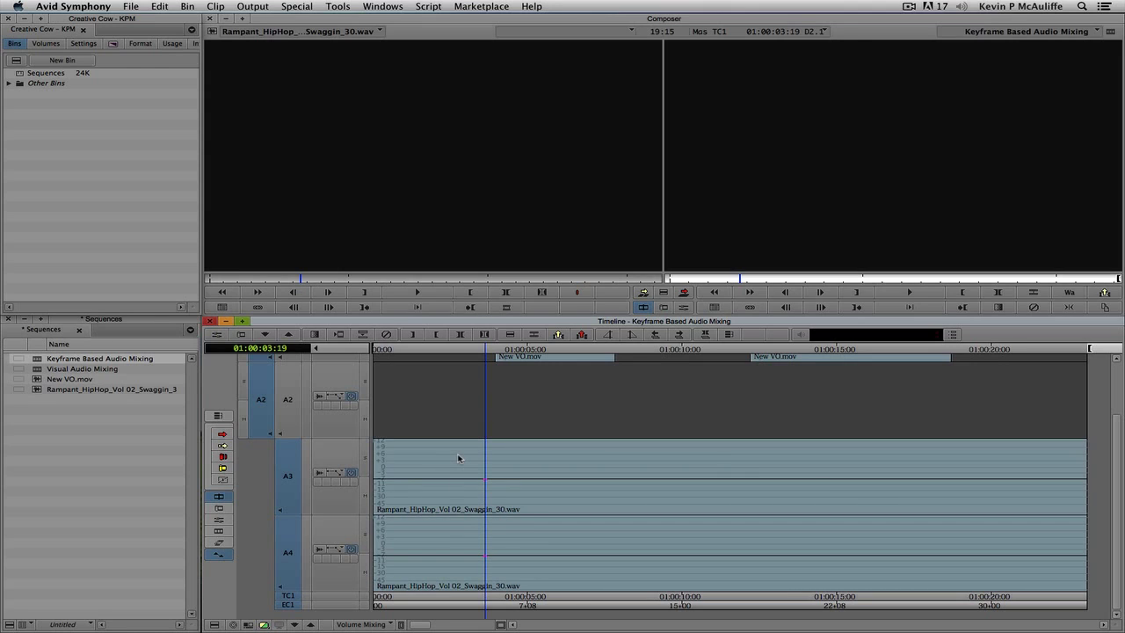
Play the sequence from its start up to the first voice-over clip to hear the lowered music.
left_click_drag(457, 457, 368, 441)
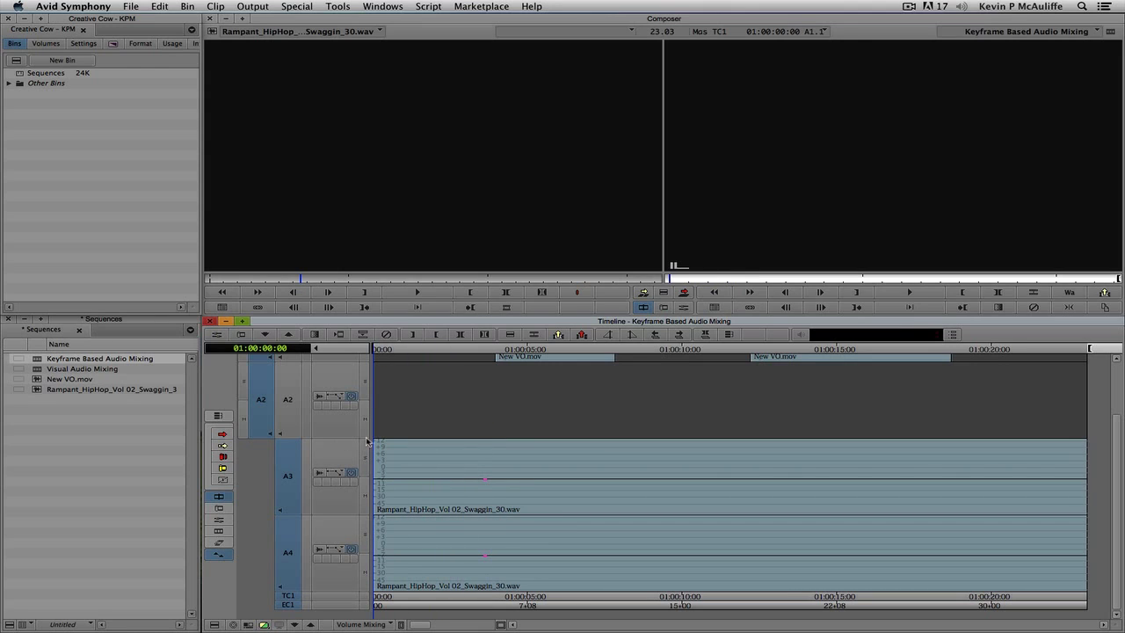
key("space")
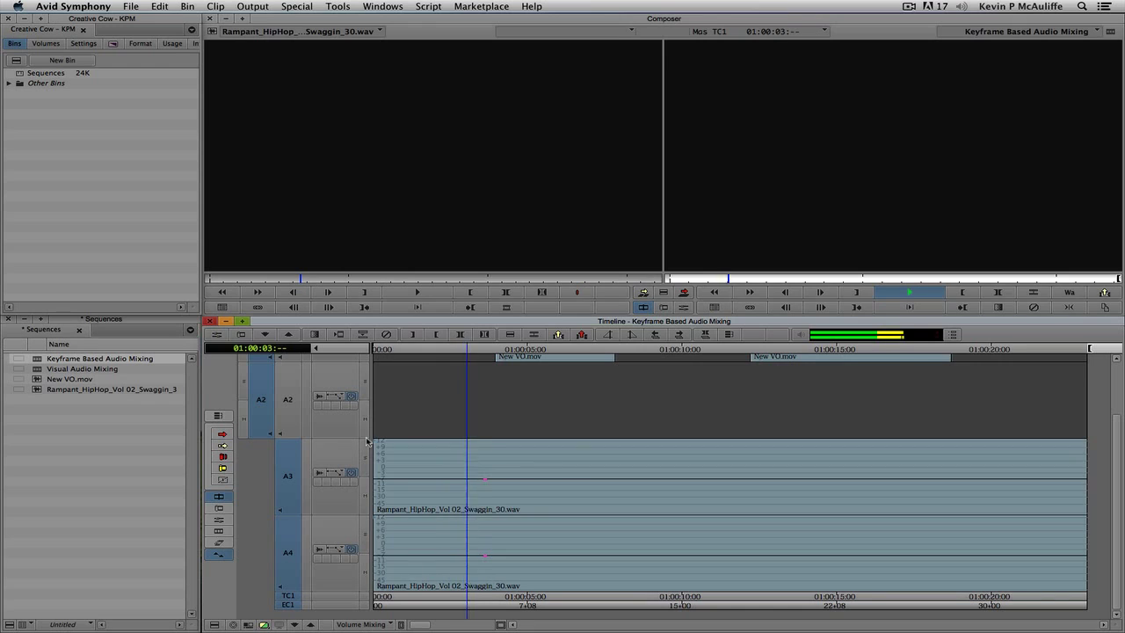
key("space")
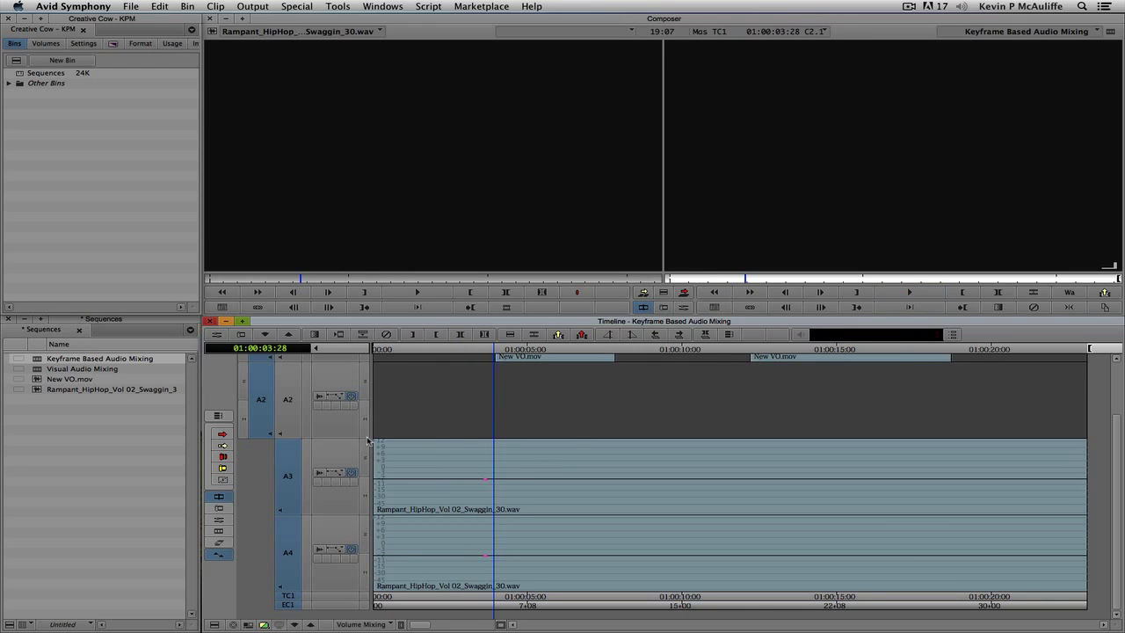
Add a volume keyframe to the music on A3 and A4 at 01:00:04:09, ten frames into the first voice-over clip.
left_click(495, 351)
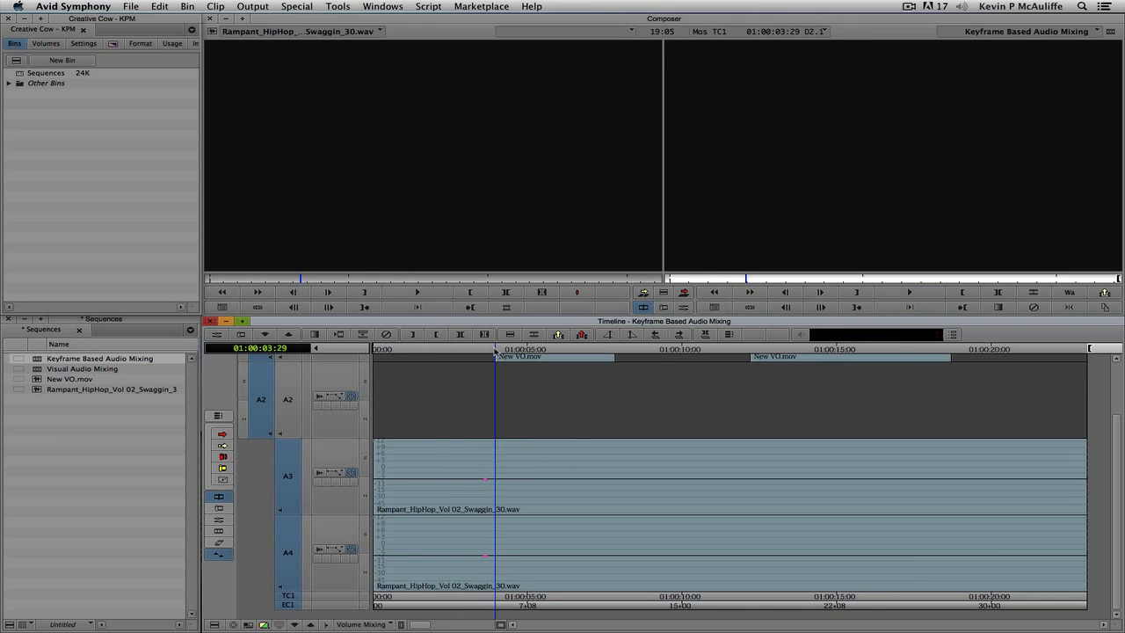
left_click_drag(494, 351, 488, 351)
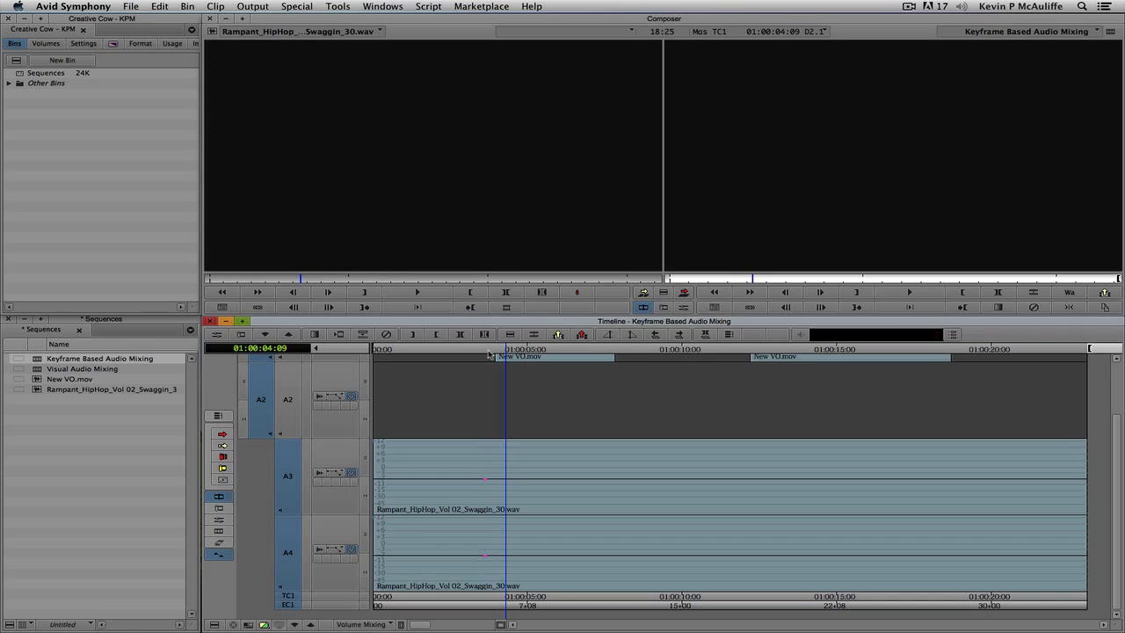
key("apostrophe")
Add music keyframes on A3 and A4 ten frames before and after the first voice-over's end, at 01:00:07:15 and 01:00:08:05.
left_click(605, 350)
key("1")
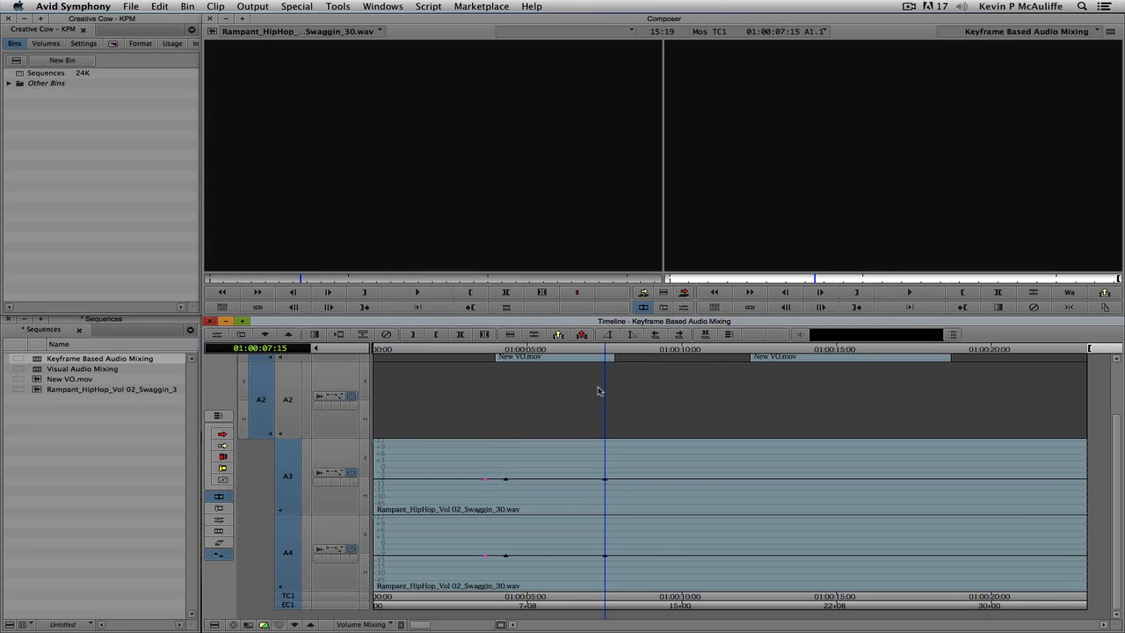
key("2")
key("2")
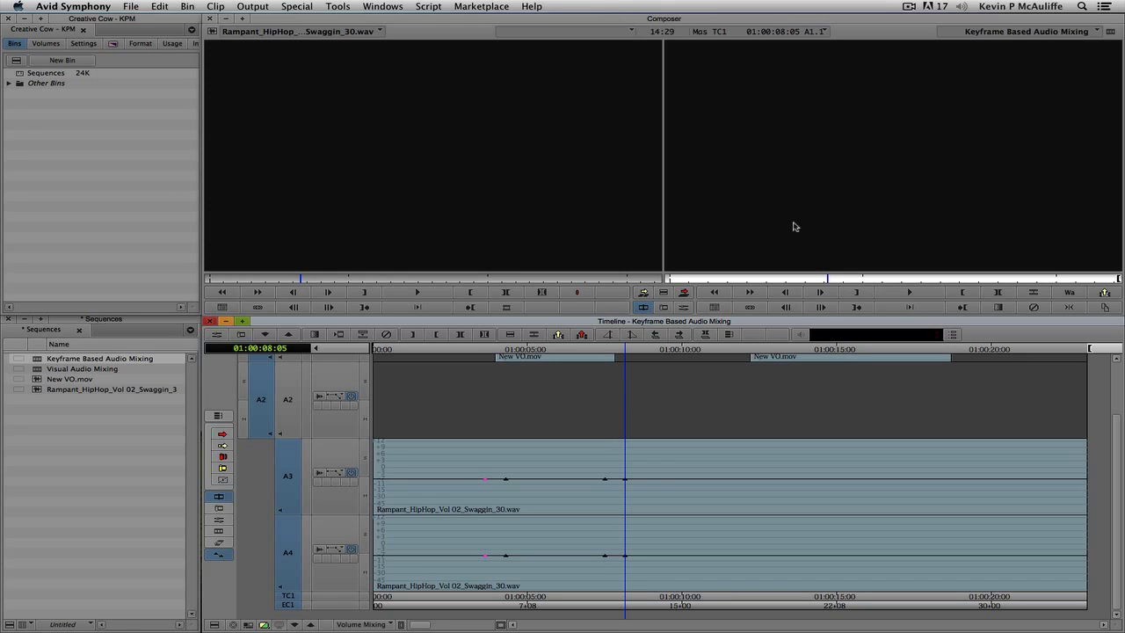
Step forward frame by frame past the first voice-over clip to examine how the sequence timecode counts frames.
left_click(752, 195)
key("Right")
key("Right")
key("Right")
key("Right")
key("Right")
key("Right")
key("Right")
key("Right")
key("Right")
key("Right")
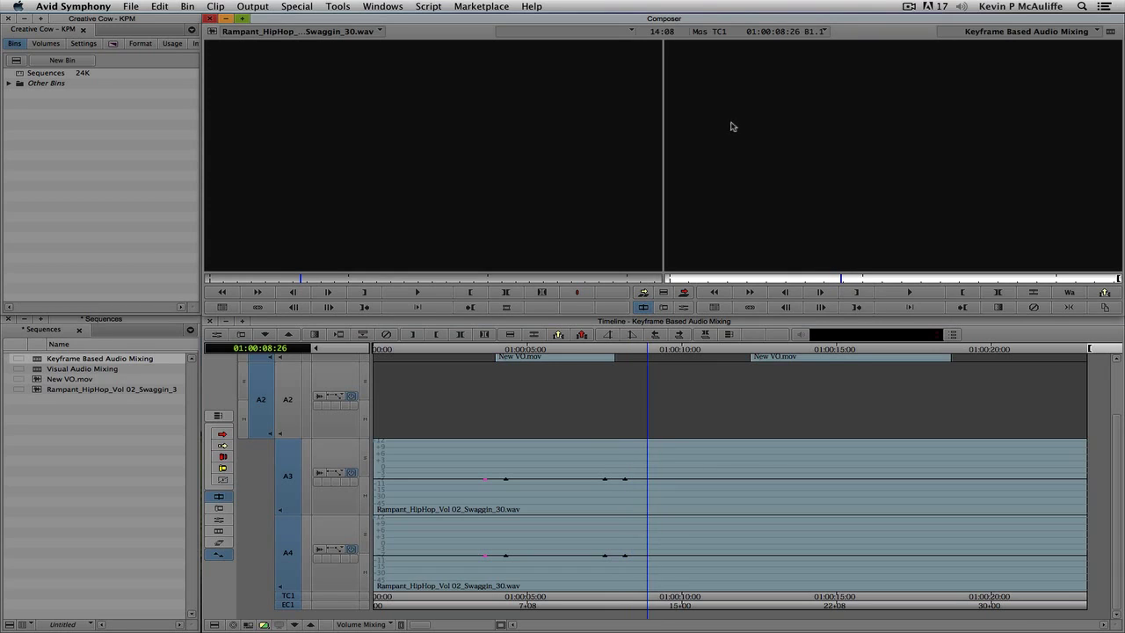
Show the project's Format settings and set the record monitor's tracking information to the sequence's 24 timecode.
left_click(140, 43)
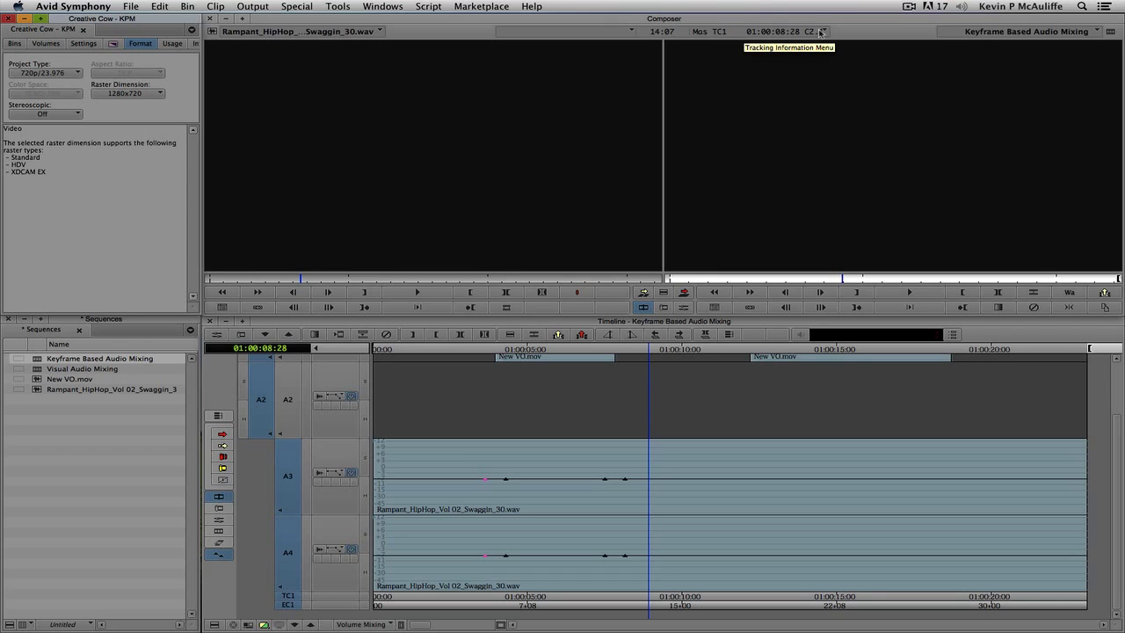
left_click(789, 31)
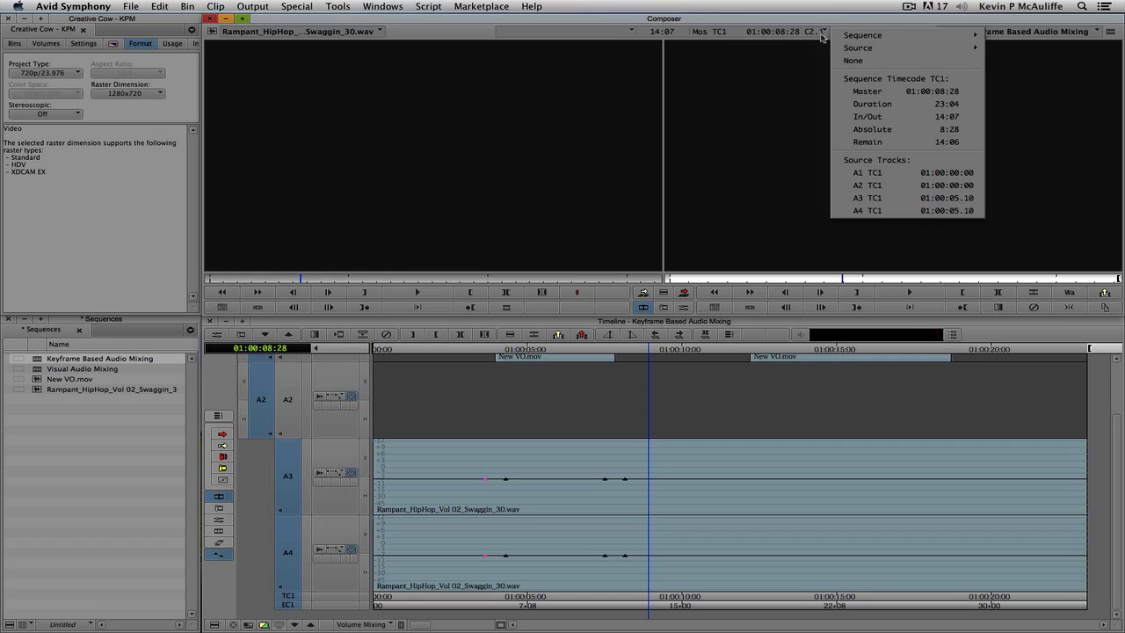
mouse_move(843, 38)
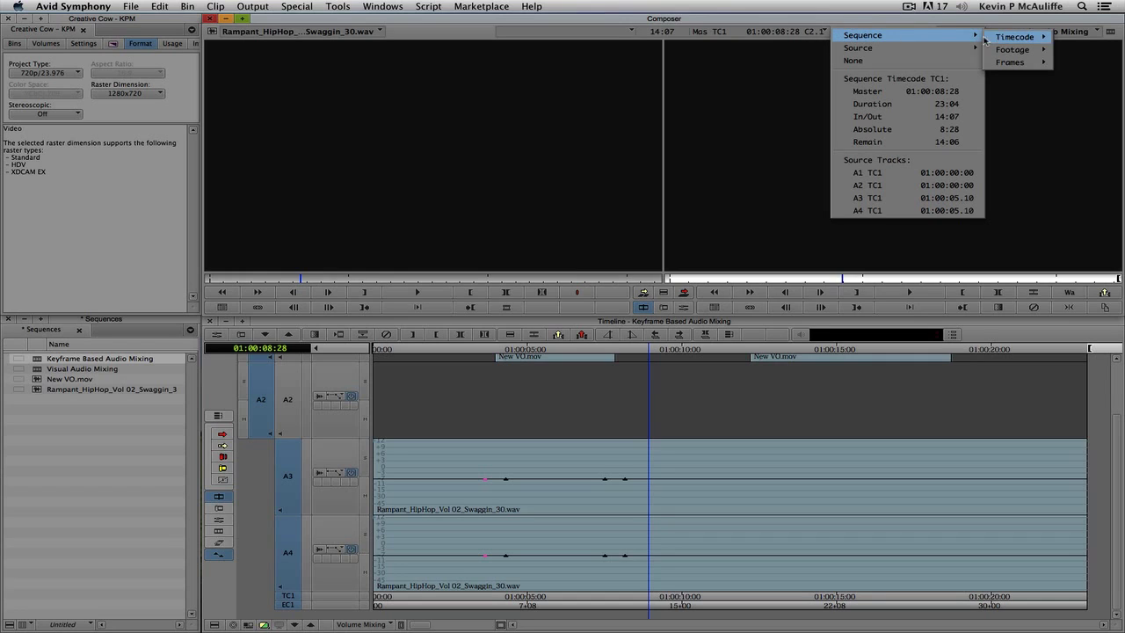
mouse_move(993, 39)
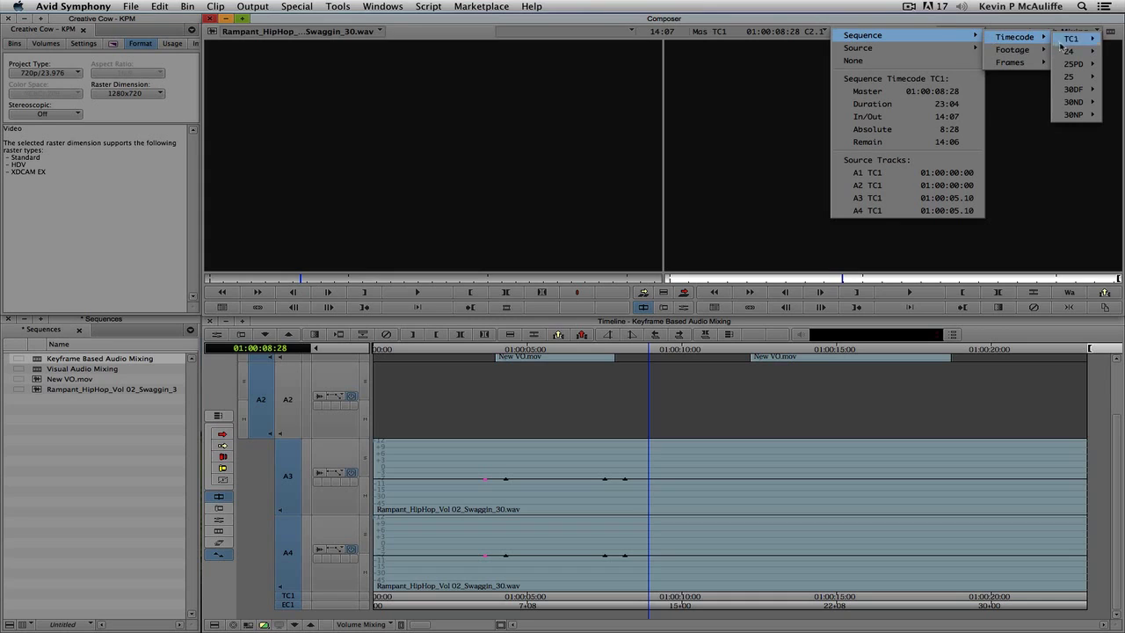
mouse_move(1067, 51)
left_click(1022, 54)
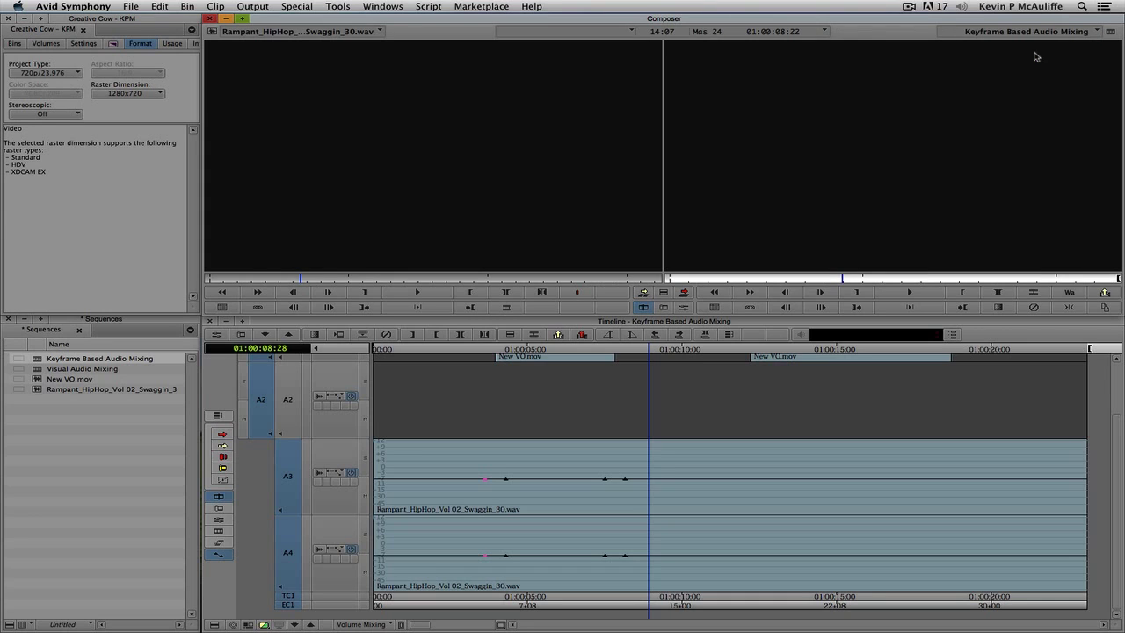
Step through the frames around 01:00:09:00 to compare the 24 timecode display with the timeline timecode.
key("Right")
key("Right")
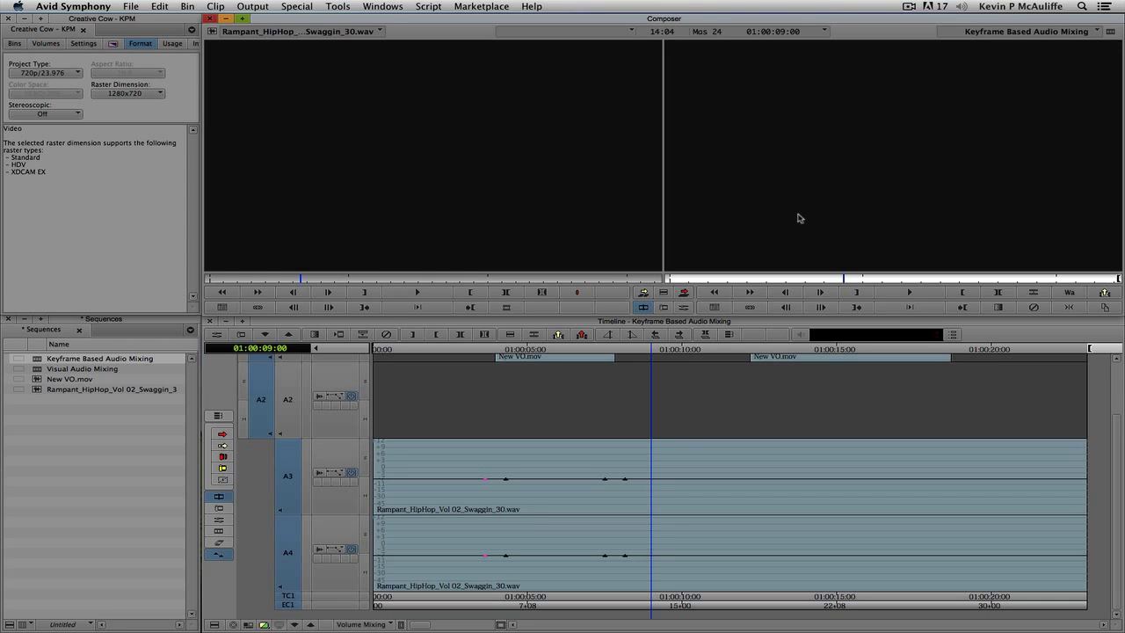
key("2")
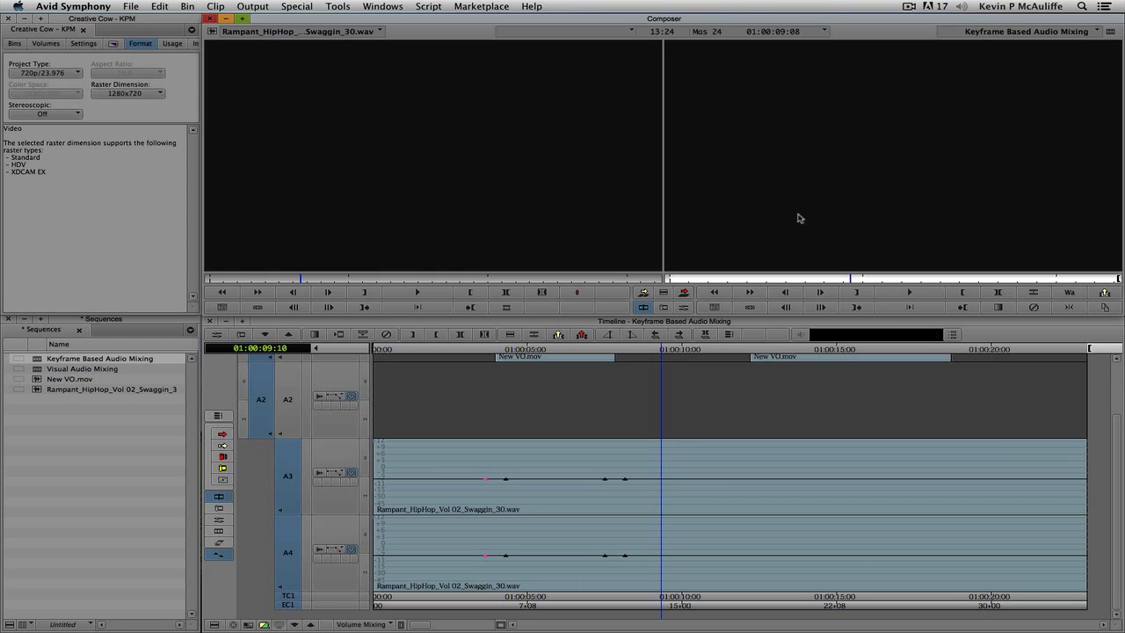
key("1")
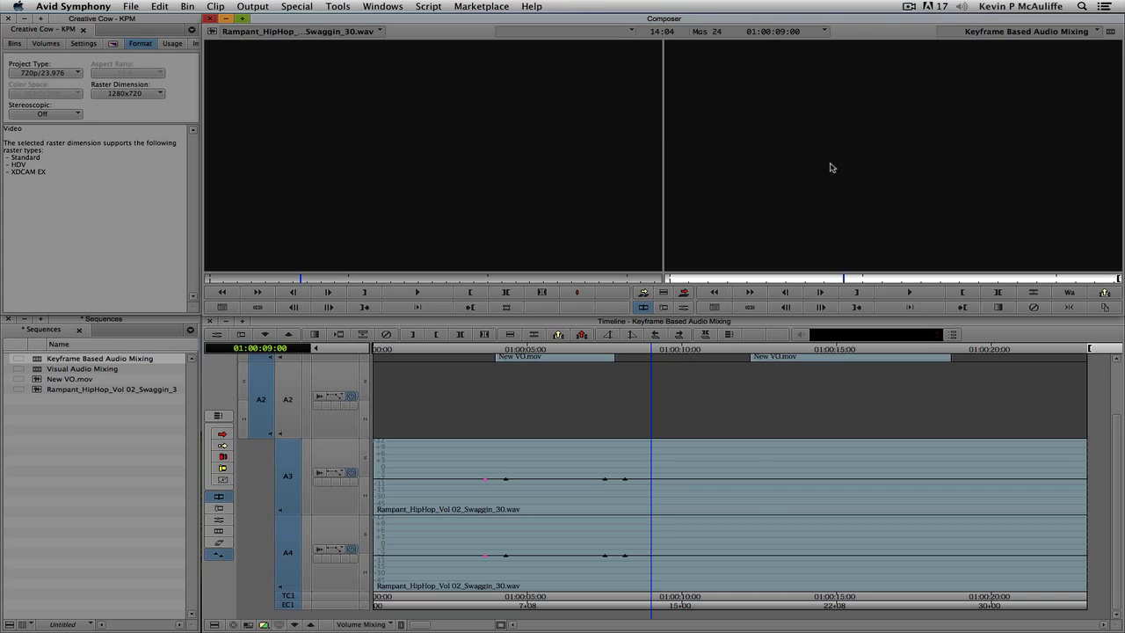
Add music keyframes on A3 and A4 ten frames before and after the second voice-over's start, at 01:00:11:26 and 01:00:12:16.
left_click(750, 421)
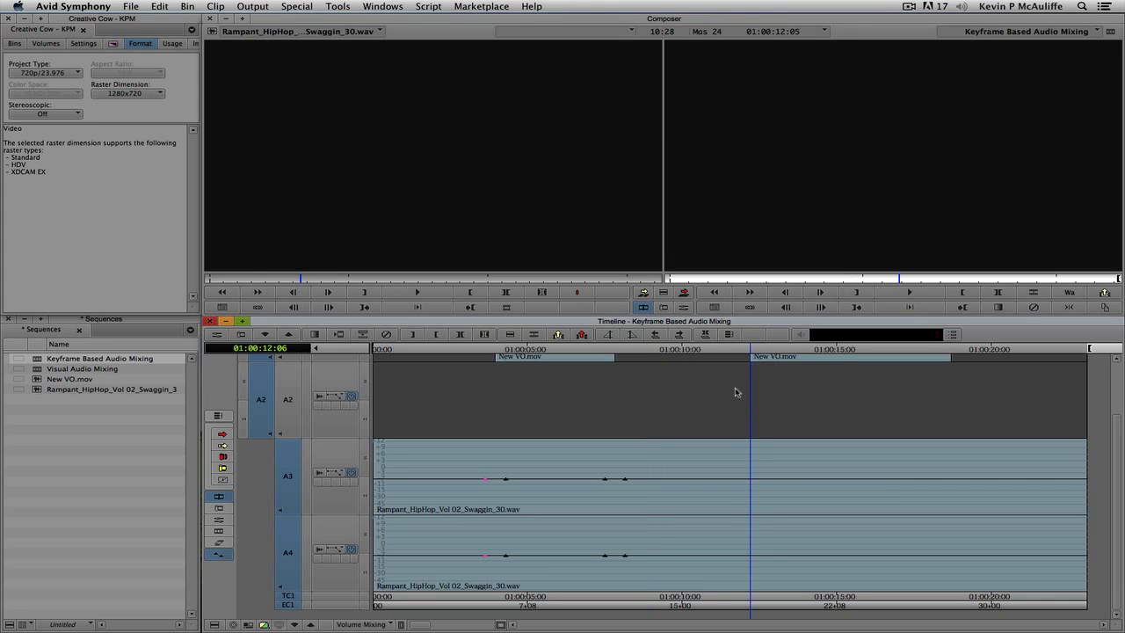
key("j")
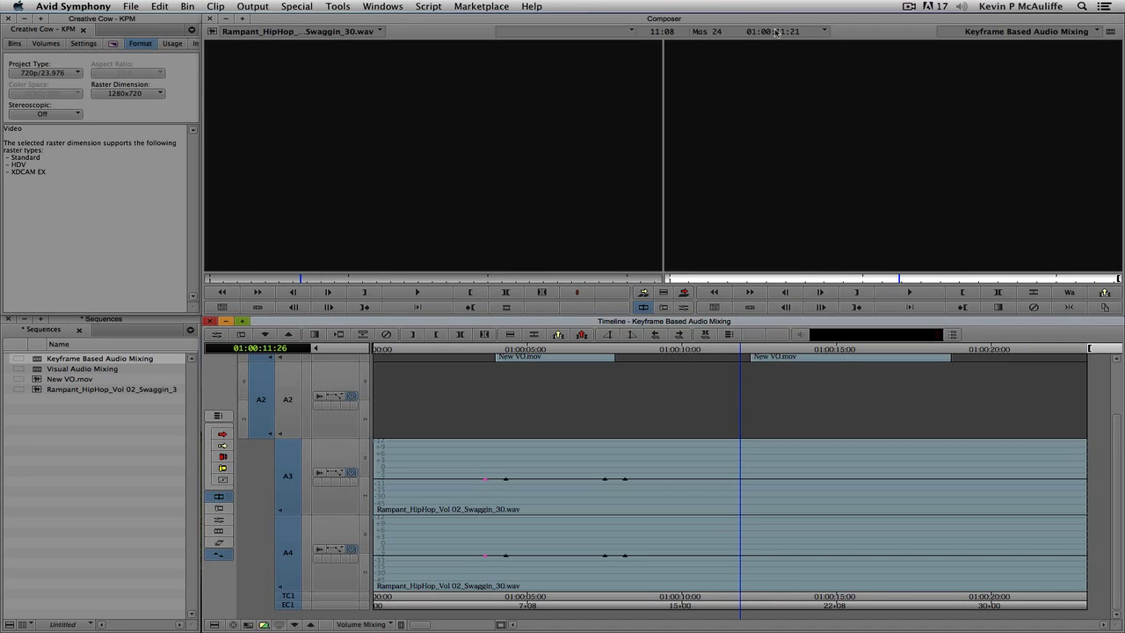
key("apostrophe")
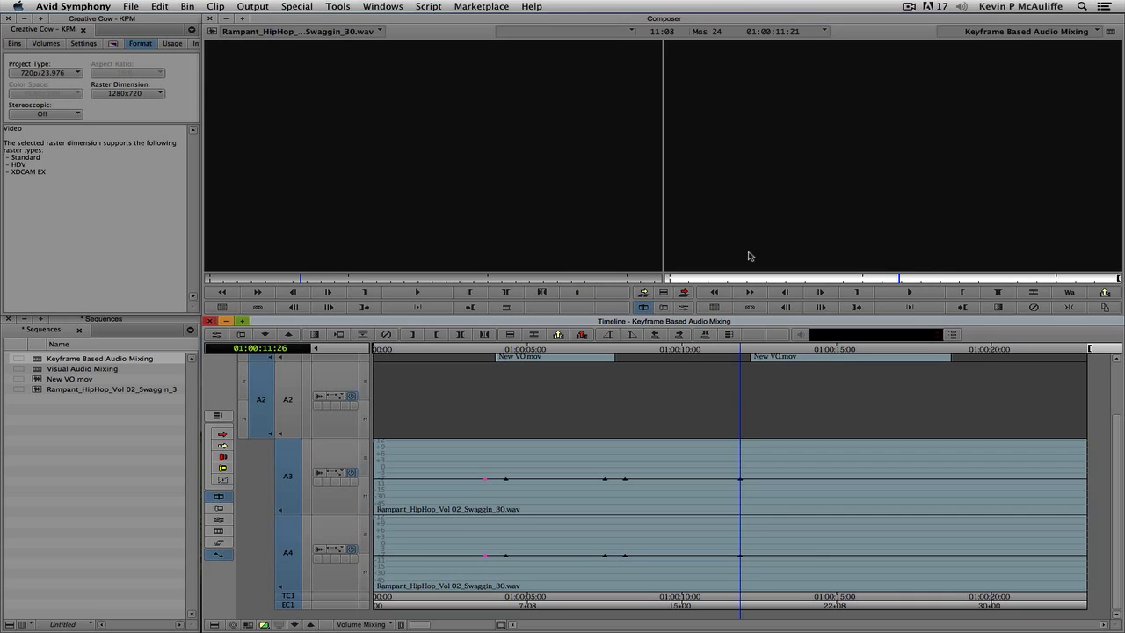
key("l")
key("k")
key("apostrophe")
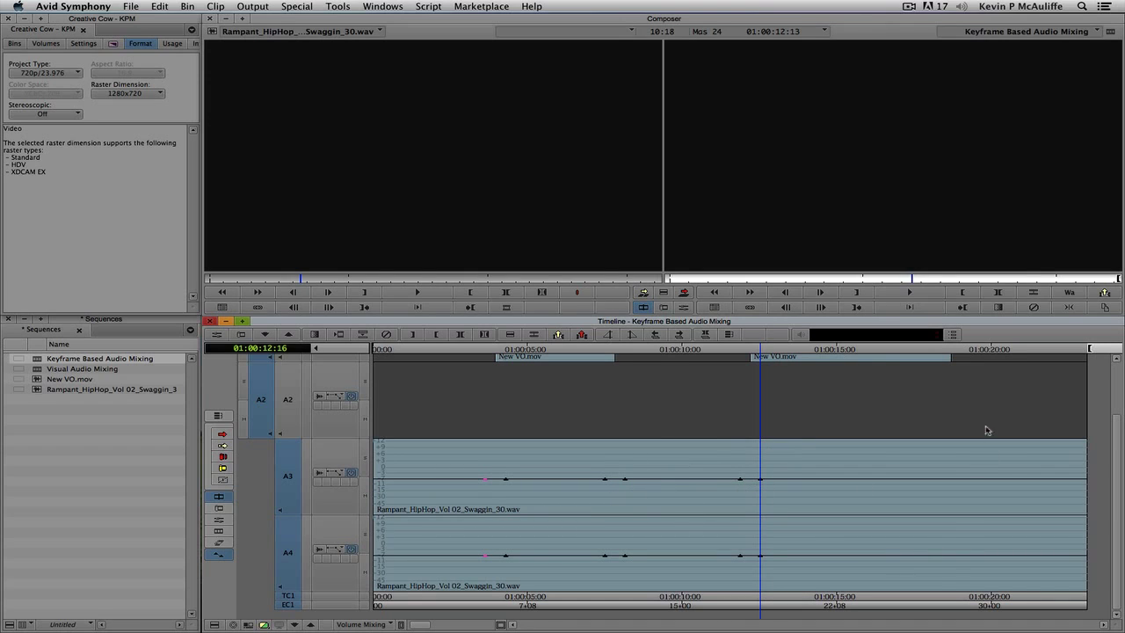
Add music keyframes on A3 and A4 ten frames before and after the second voice-over's end, at 01:00:18:11 and 01:00:19:01.
left_click(951, 410)
key("1")
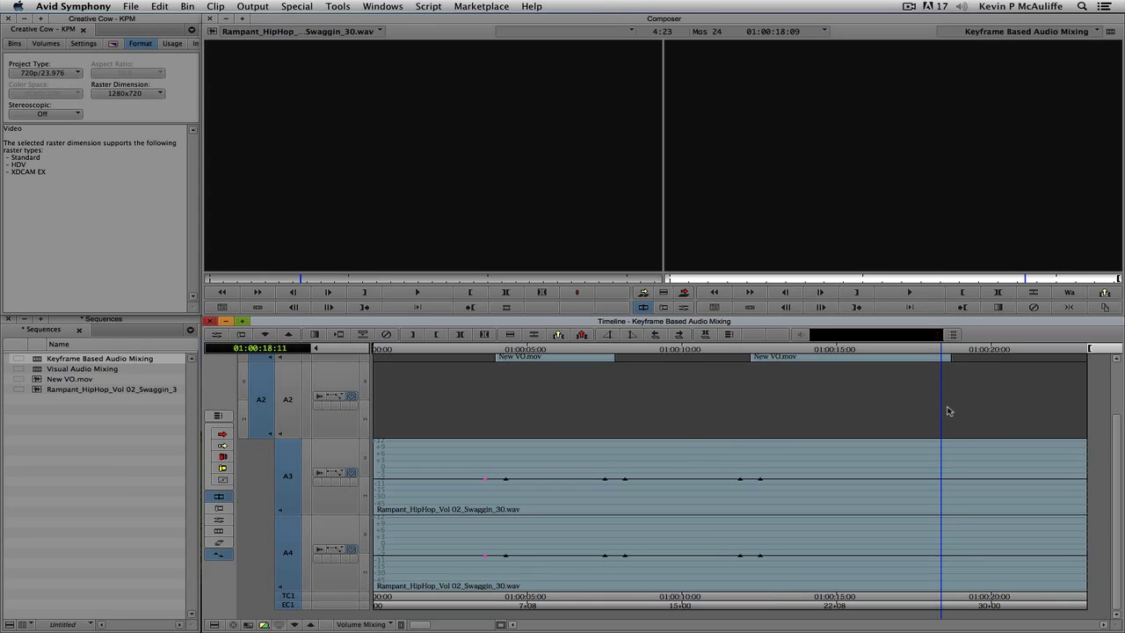
key("space")
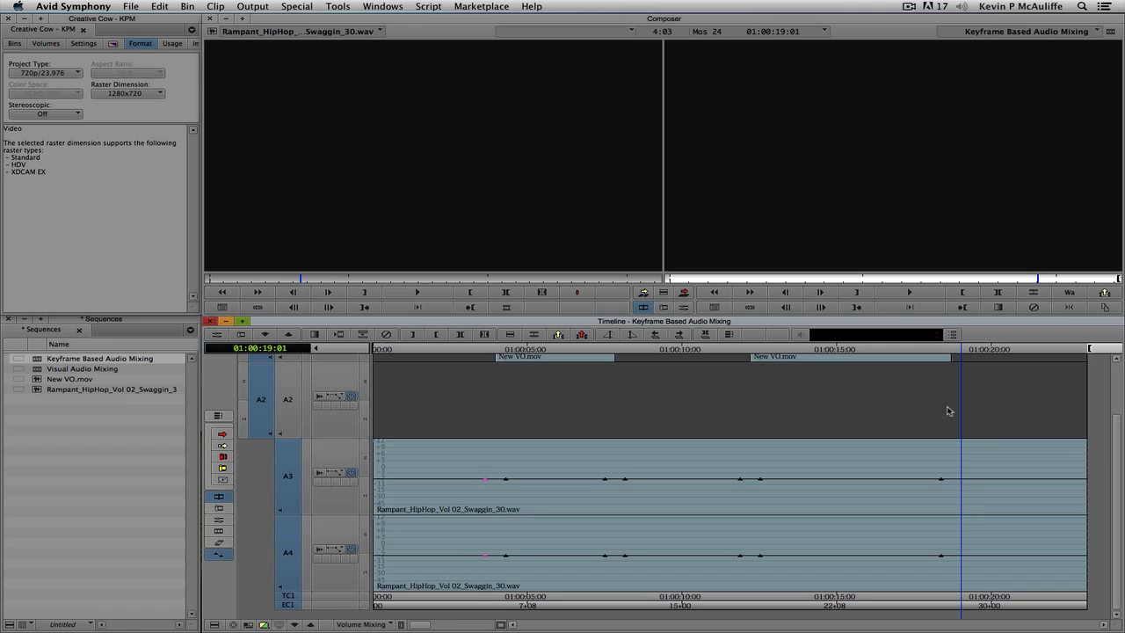
key("apostrophe")
Lower the two inner keyframes under the first voice-over together on A3 and A4 to duck the music.
left_click(506, 479)
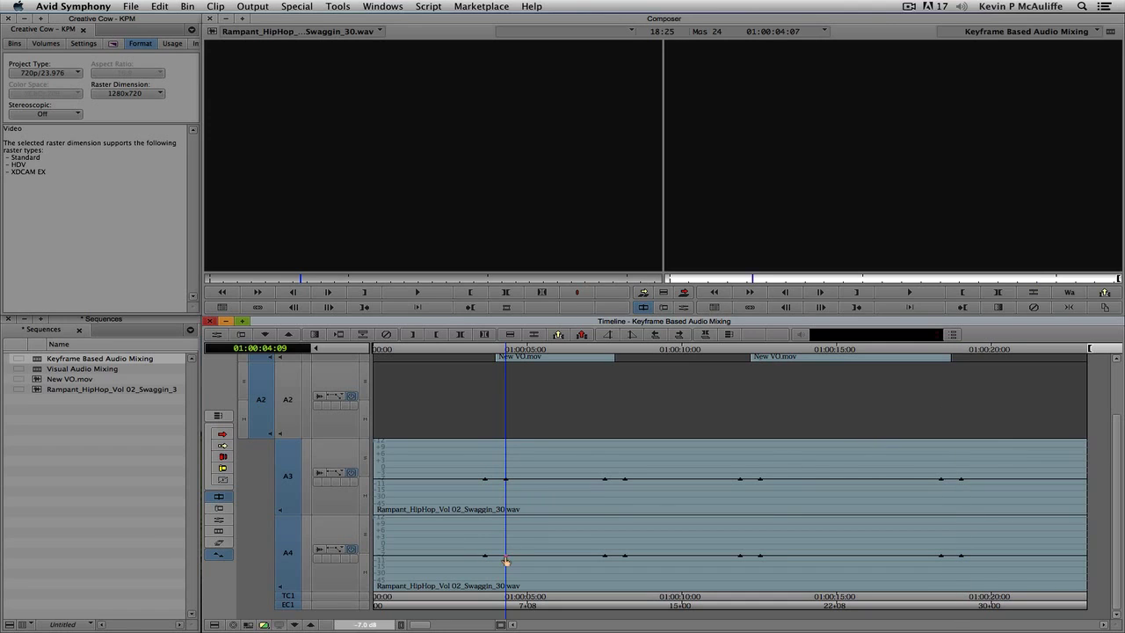
left_click(506, 480)
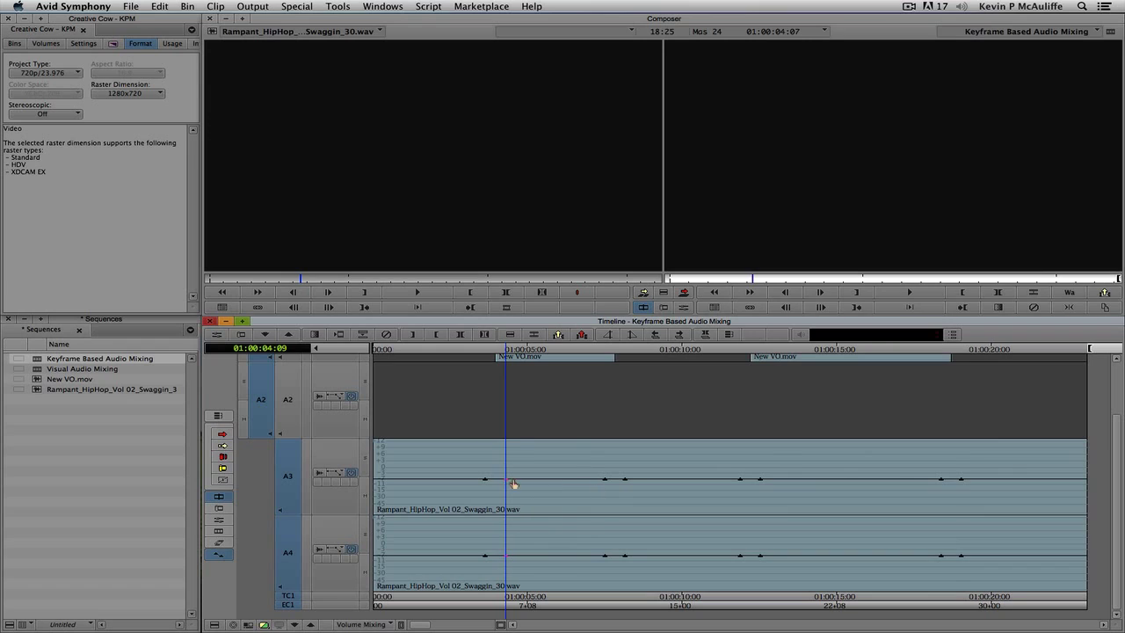
left_click(605, 480, "shift")
left_click_drag(506, 484, 507, 494)
left_click_drag(507, 493, 507, 494)
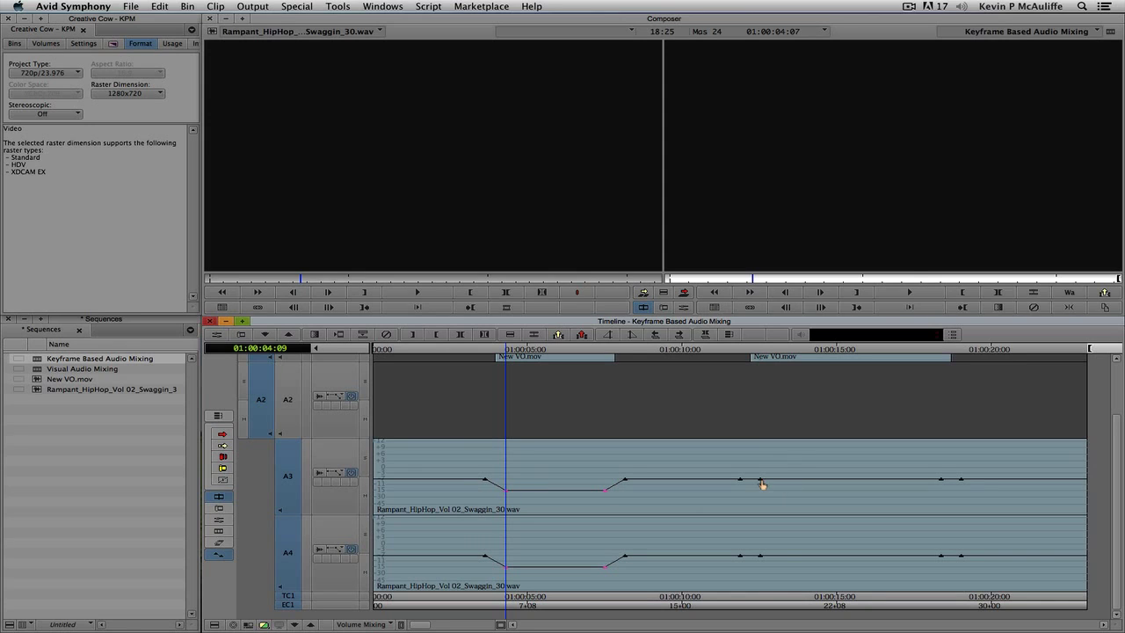
Lower the two inner keyframes under the second voice-over on A3 and A4 to the same level as the first dip.
left_click(761, 482)
left_click(940, 480)
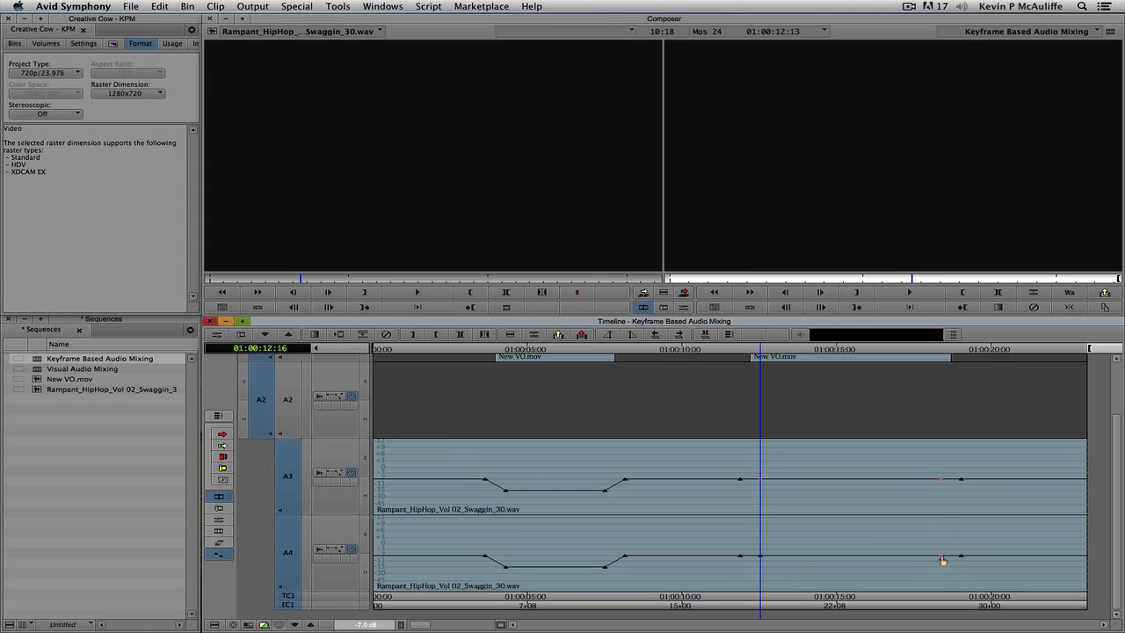
left_click(760, 555, "shift")
left_click_drag(760, 480, 768, 497)
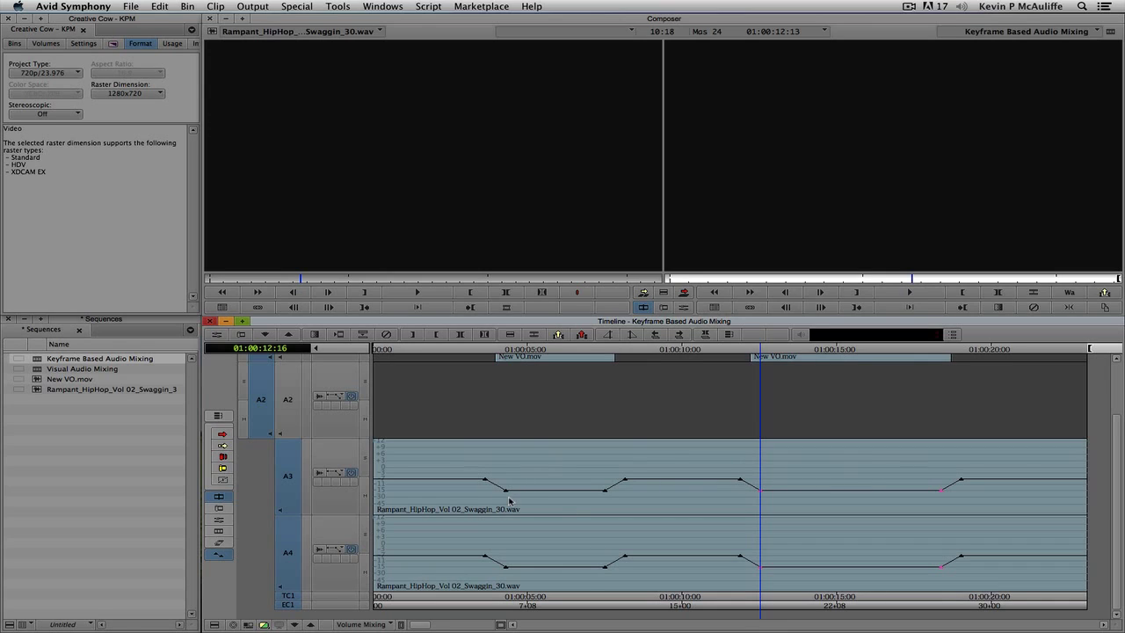
Play the sequence from before the first voice-over past the second to check the music dips.
left_click(455, 480)
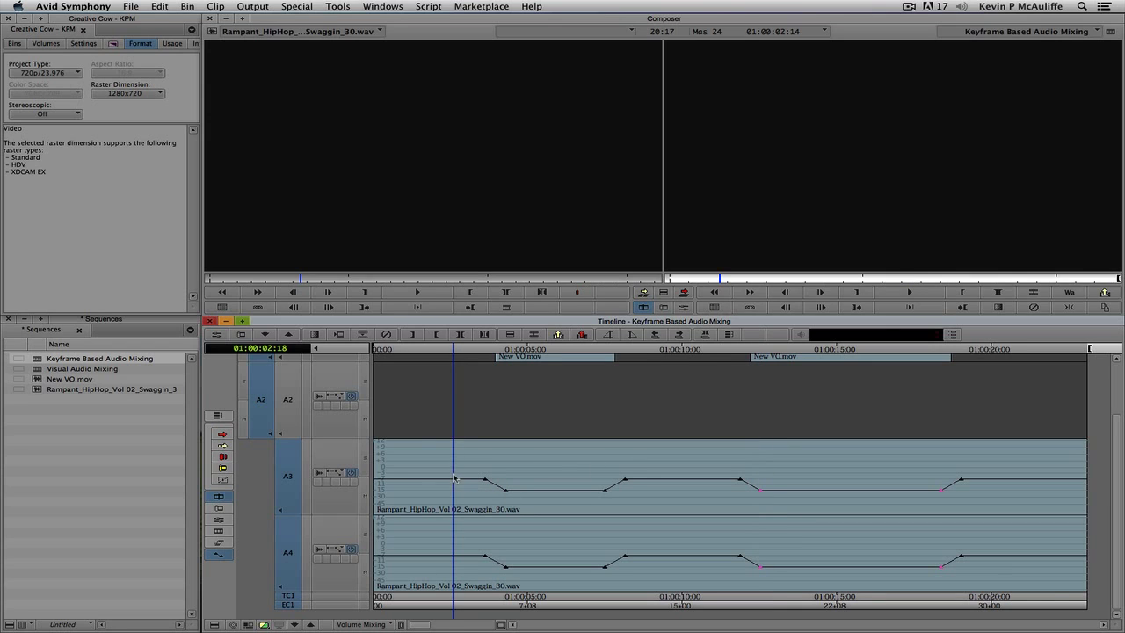
left_click(442, 352)
key("space")
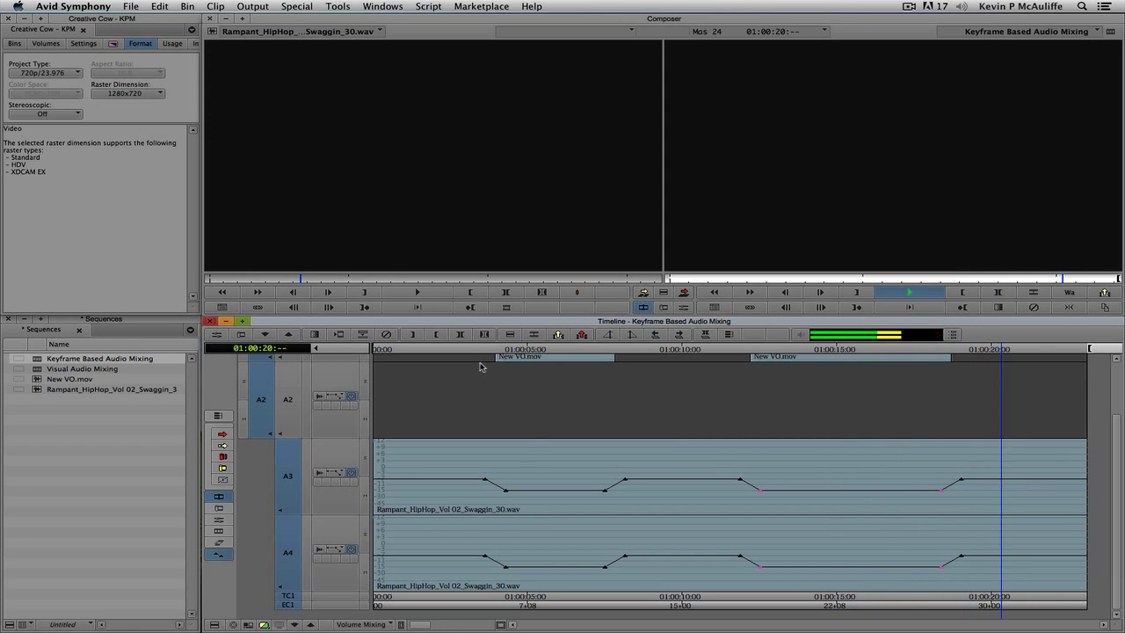
key("space")
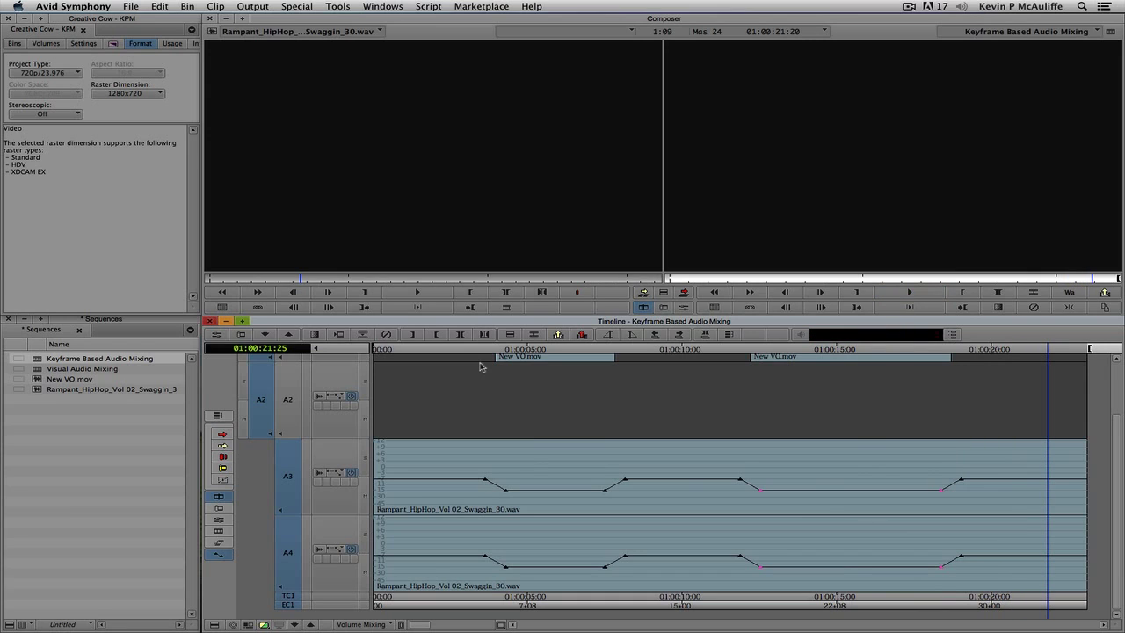
Move the first keyframe on A3 and A4 about two seconds earlier, keeping its level, to lengthen the first fade-down.
left_click(484, 483)
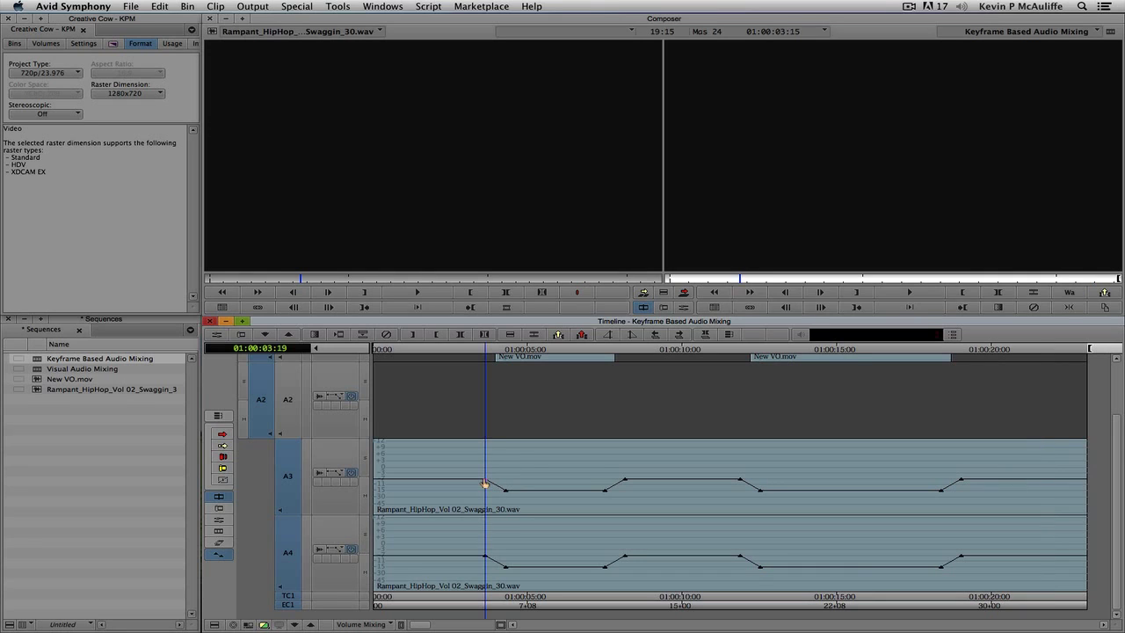
left_click(485, 555)
left_click_drag(482, 487, 448, 504)
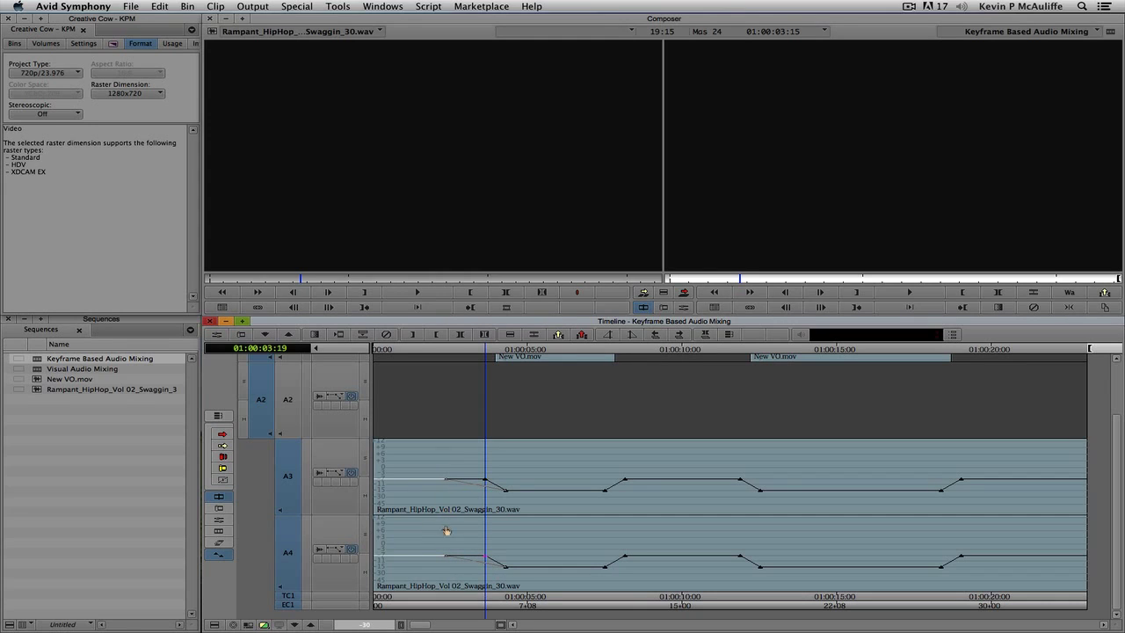
left_click_drag(447, 549, 420, 494)
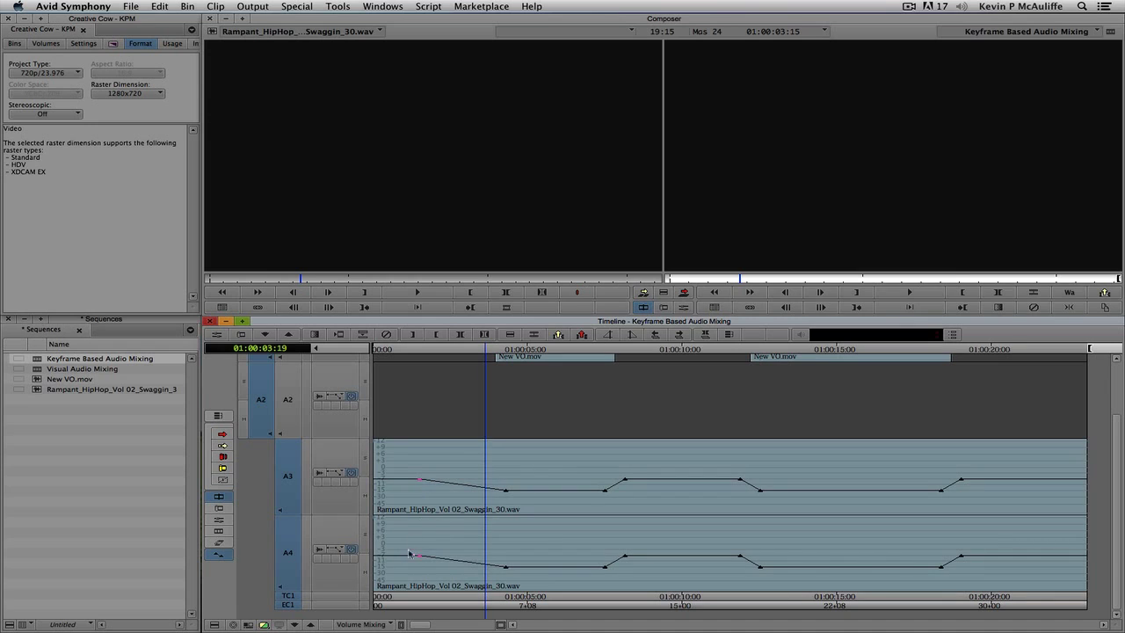
Play the longer fade-down from the sequence start, and undo the keyframe move.
key("Home")
key("space")
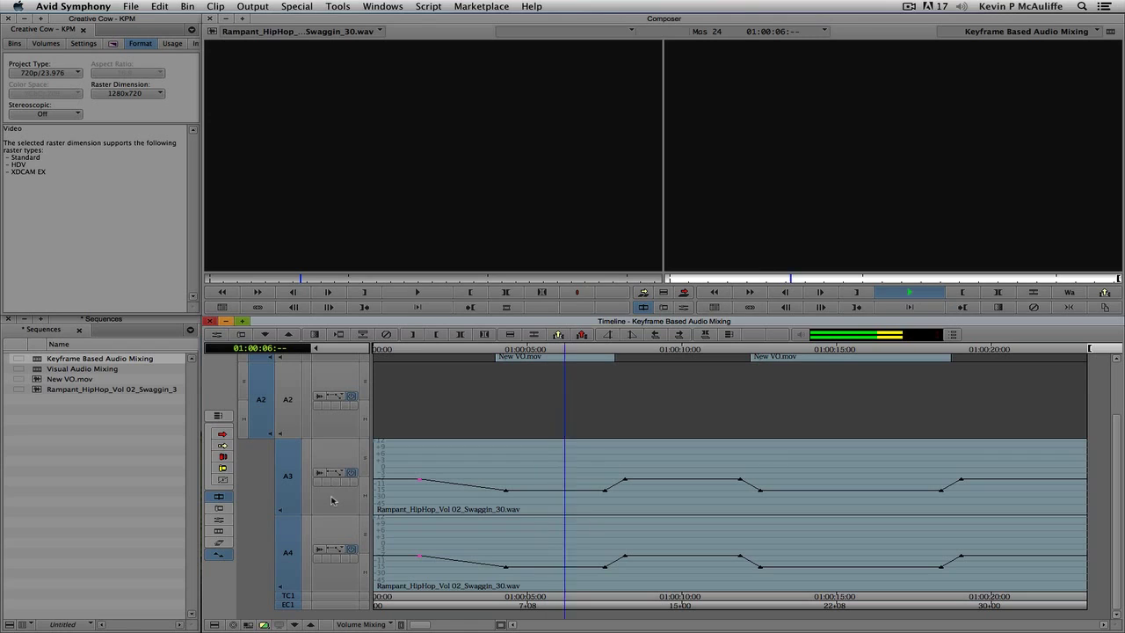
key("space")
key("super+z")
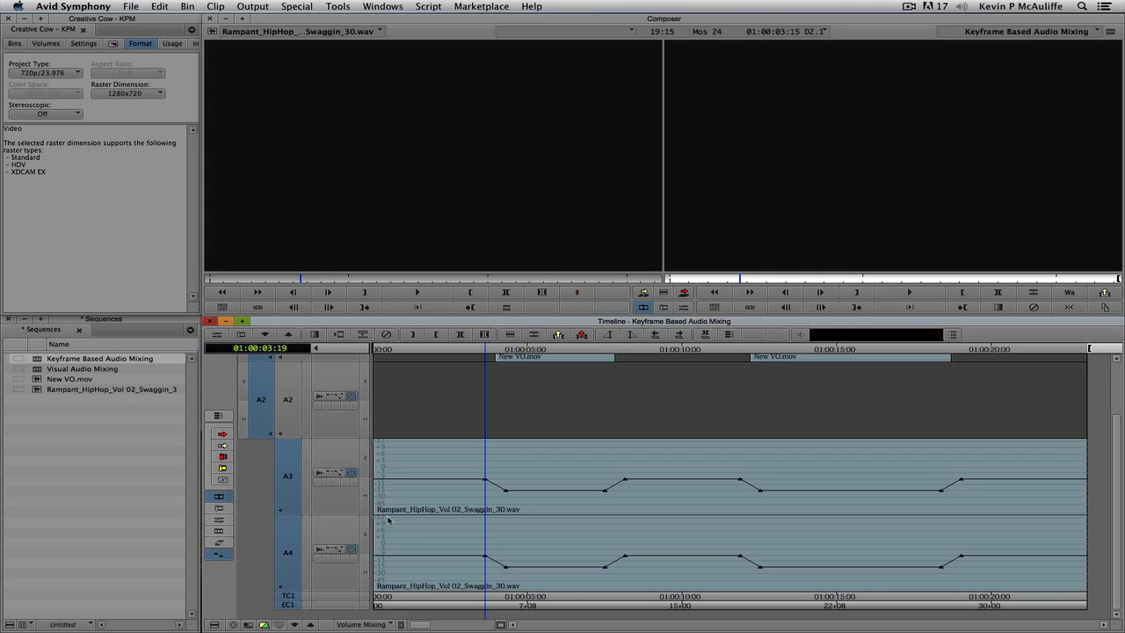
Switch the timeline between the Normal and Volume Mixing views to compare how the music keyframes are displayed.
left_click(385, 624)
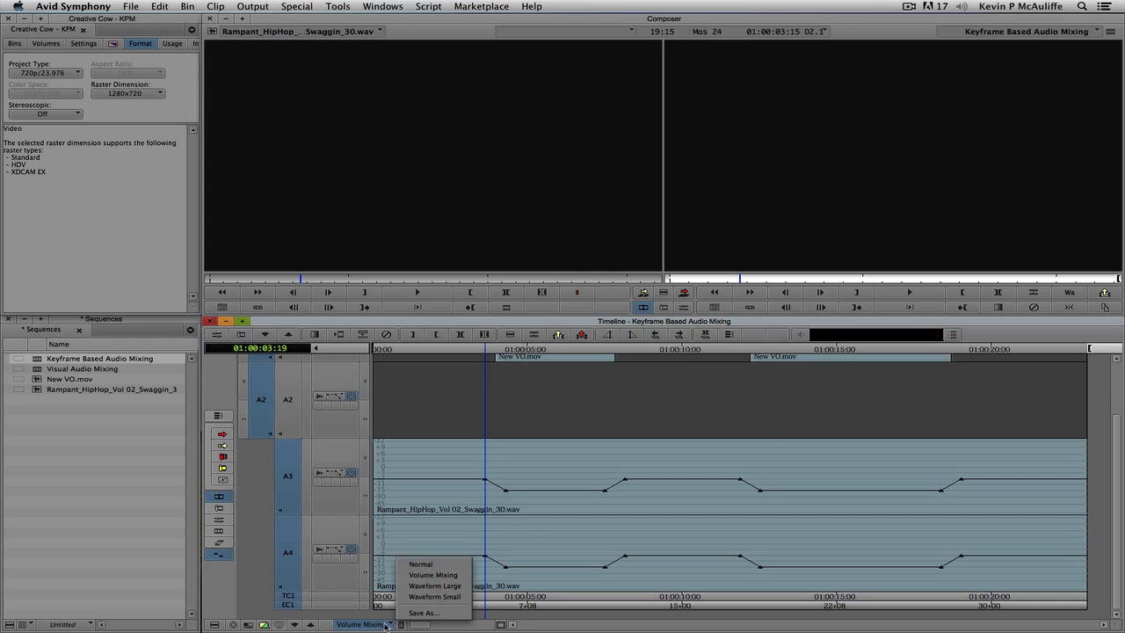
left_click(422, 565)
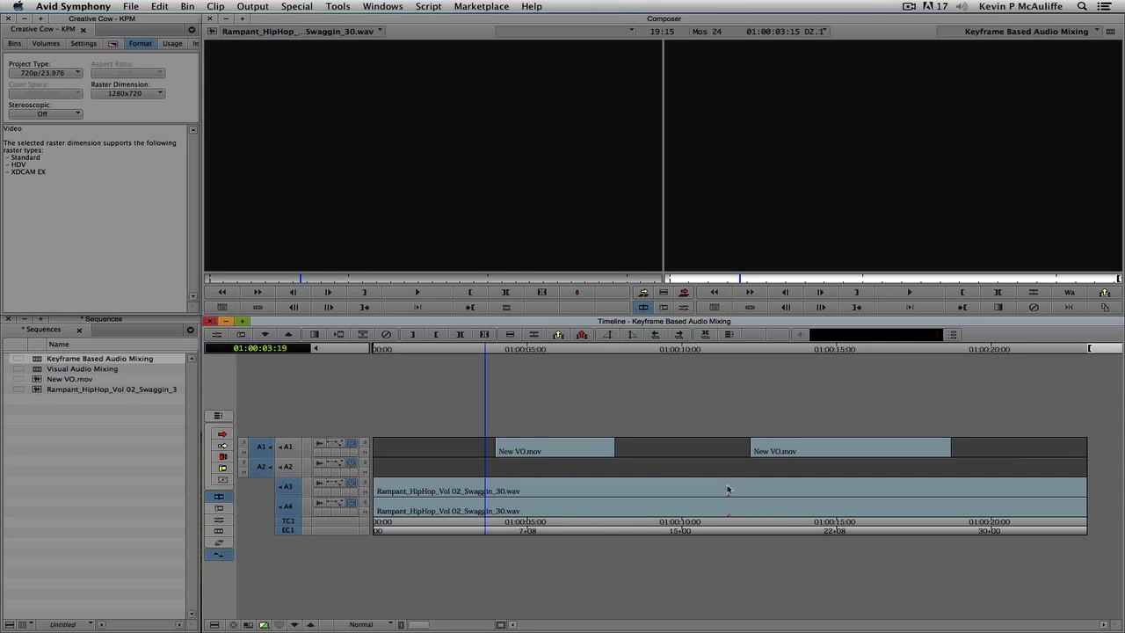
left_click_drag(615, 500, 536, 498)
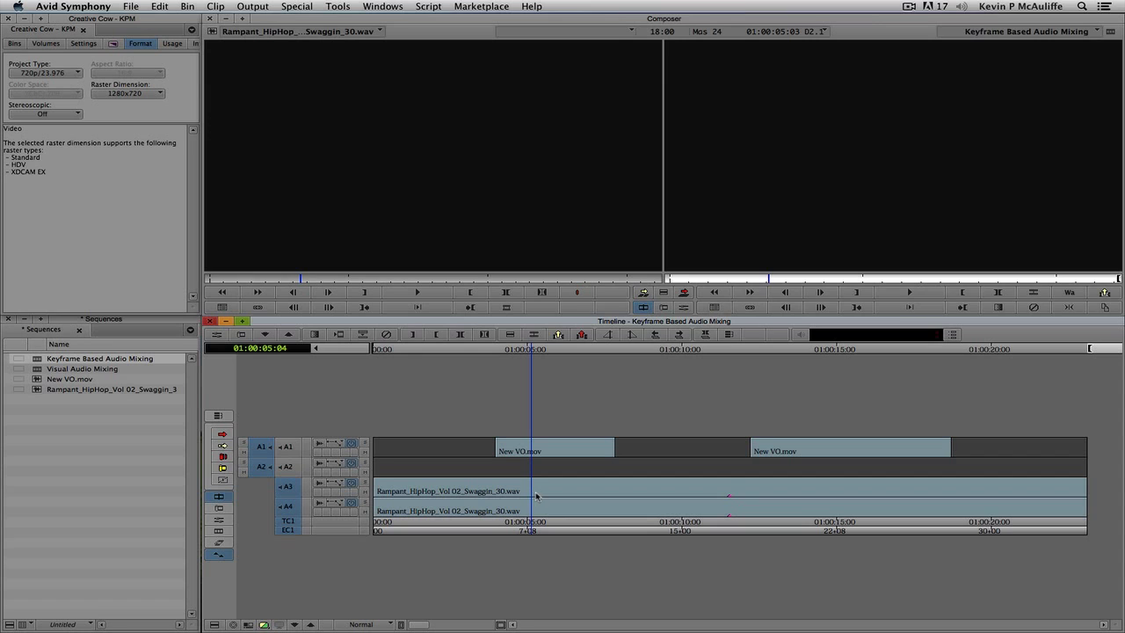
left_click(387, 624)
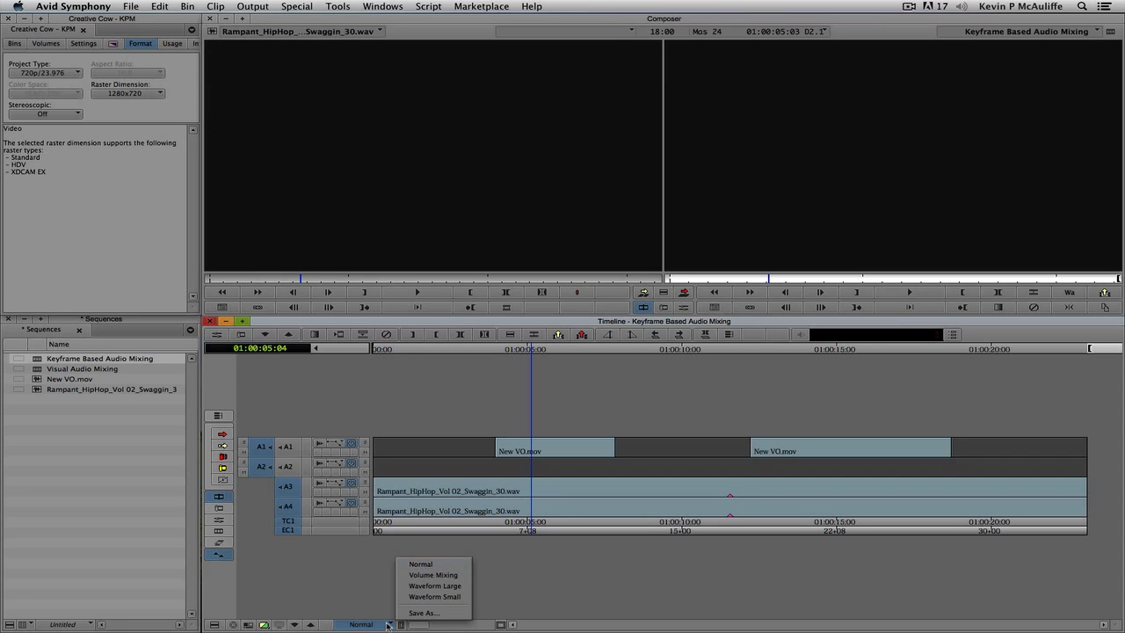
left_click(428, 575)
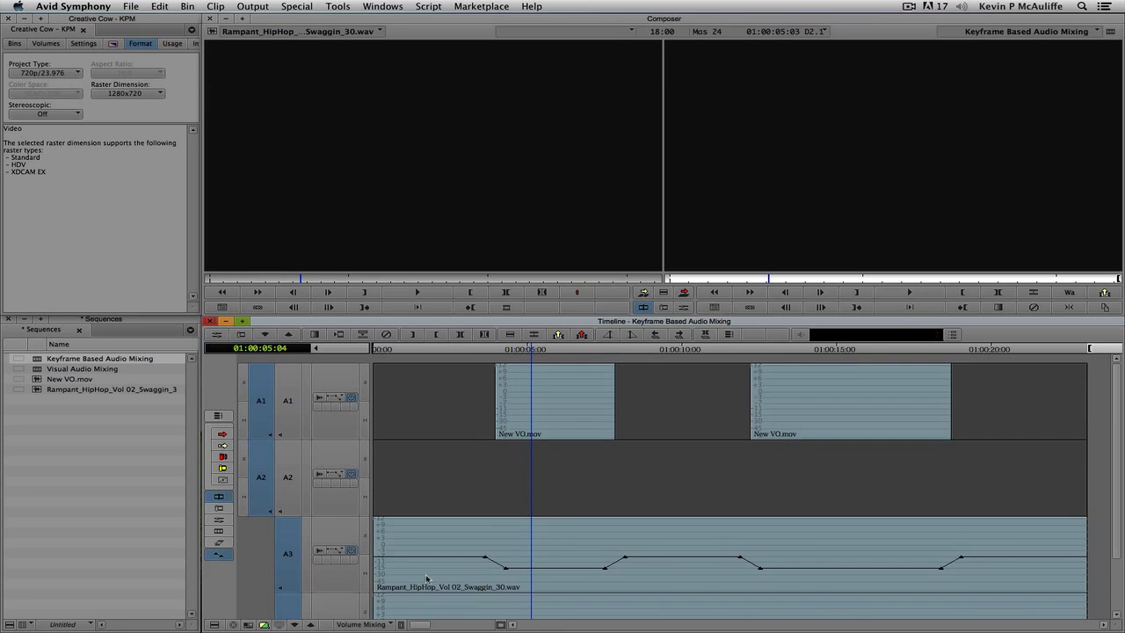
scroll(430, 565, "down", 3)
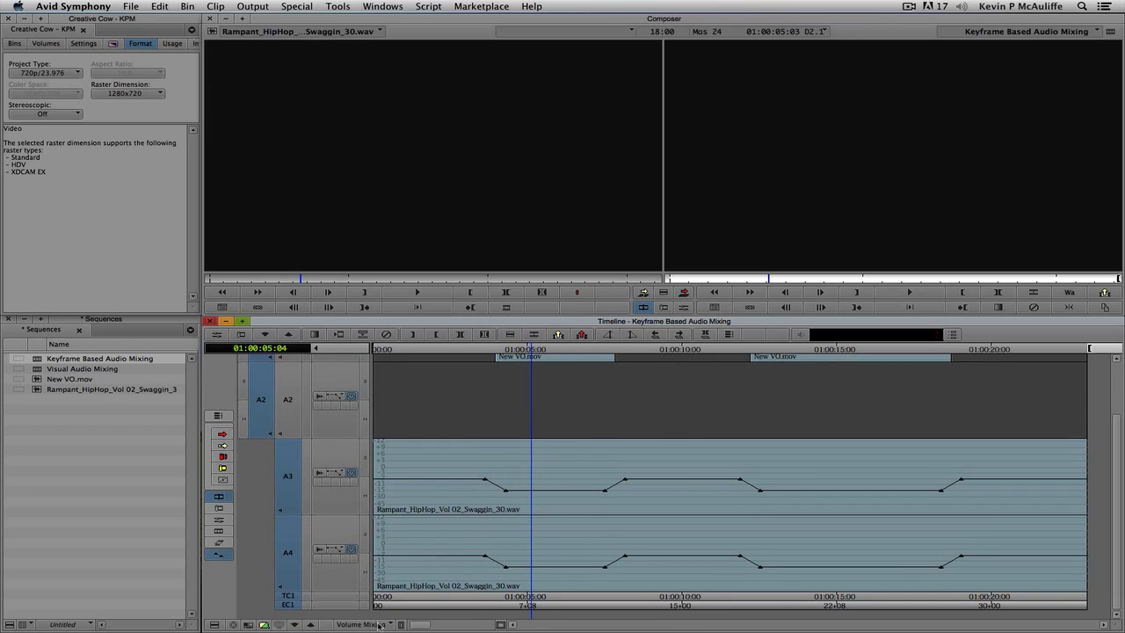
left_click(379, 625)
left_click(422, 568)
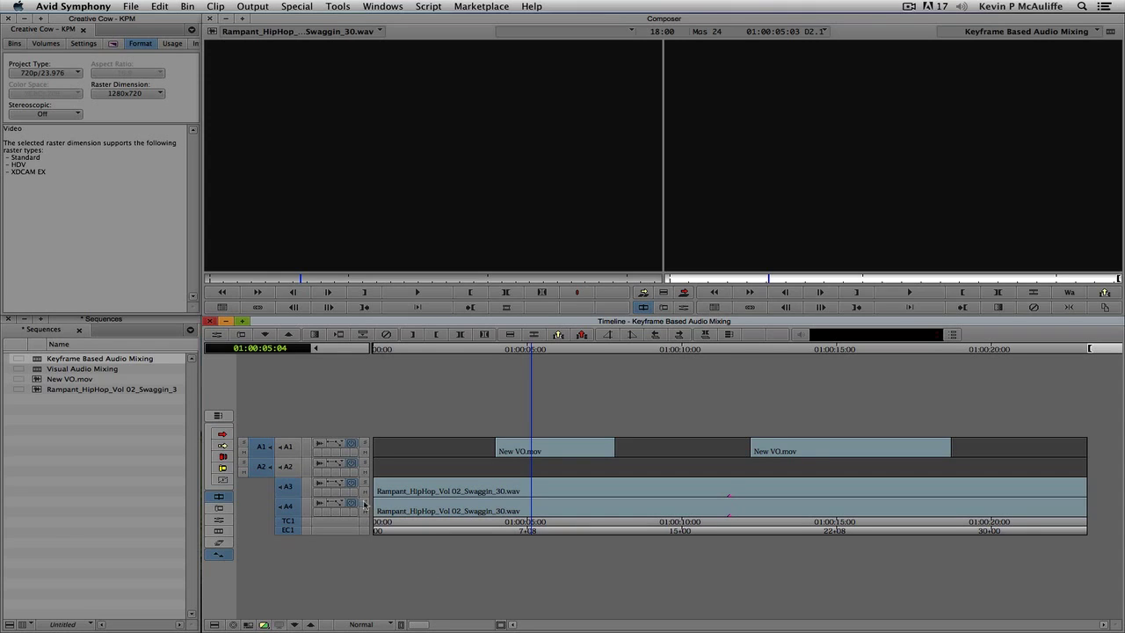
Display the Volume automation on tracks A3 and A4 in the Normal timeline view.
left_click(342, 484)
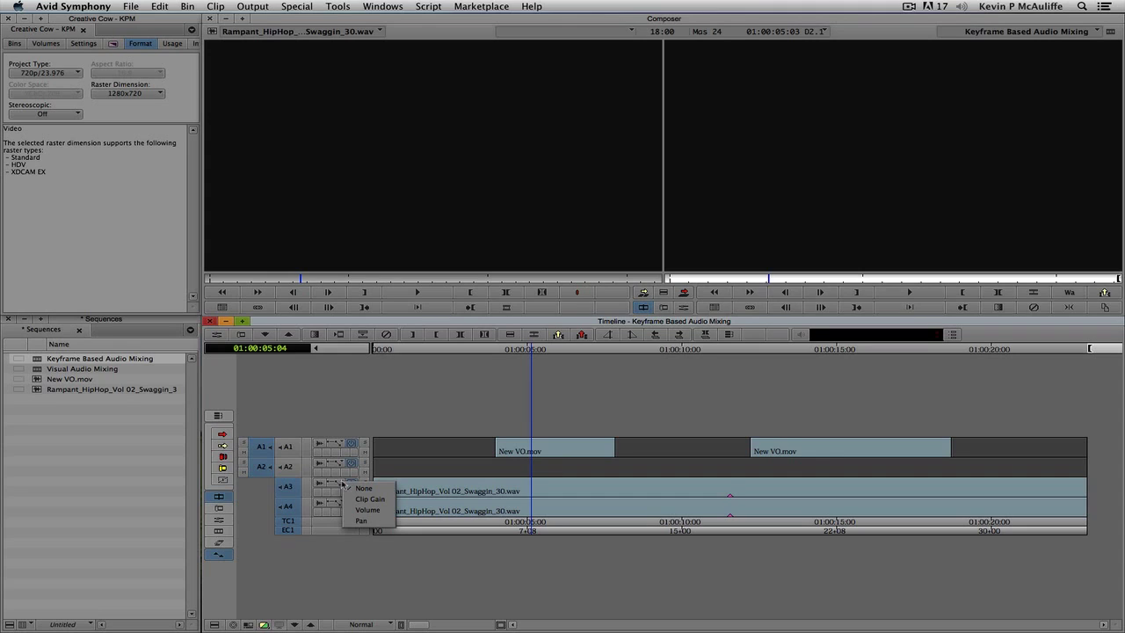
left_click(362, 510)
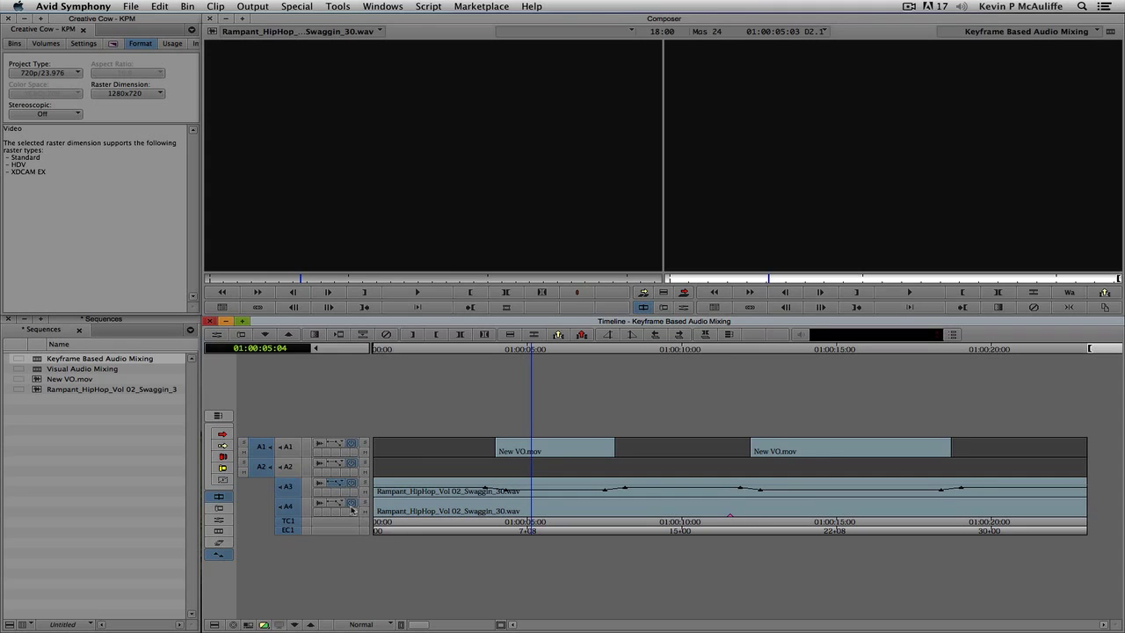
left_click(351, 508)
left_click(357, 531)
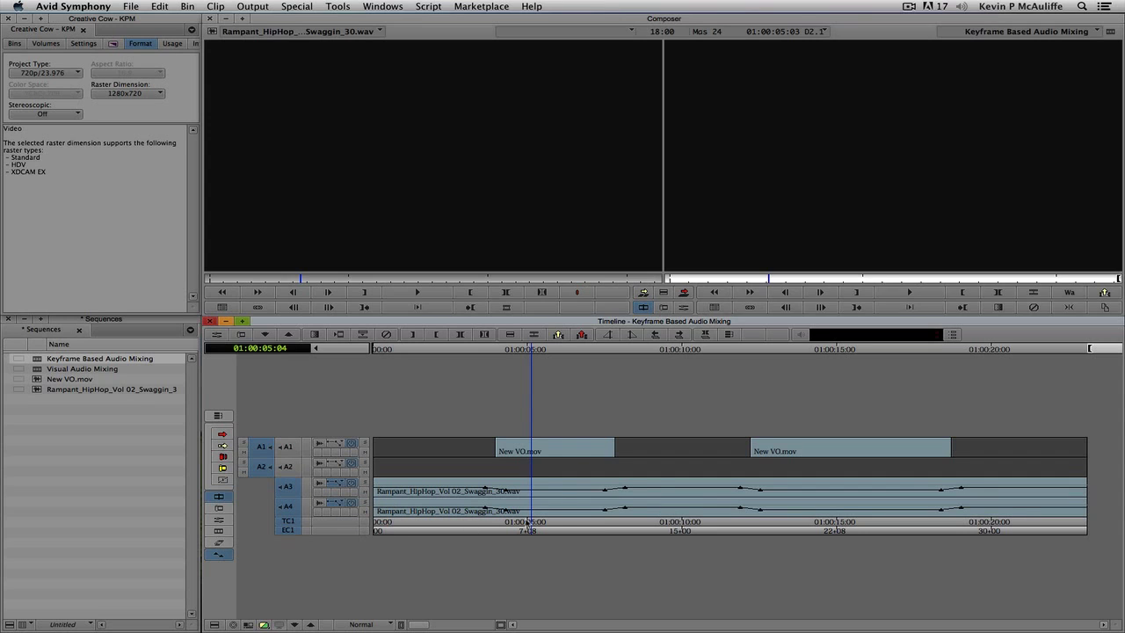
left_click_drag(527, 523, 541, 490)
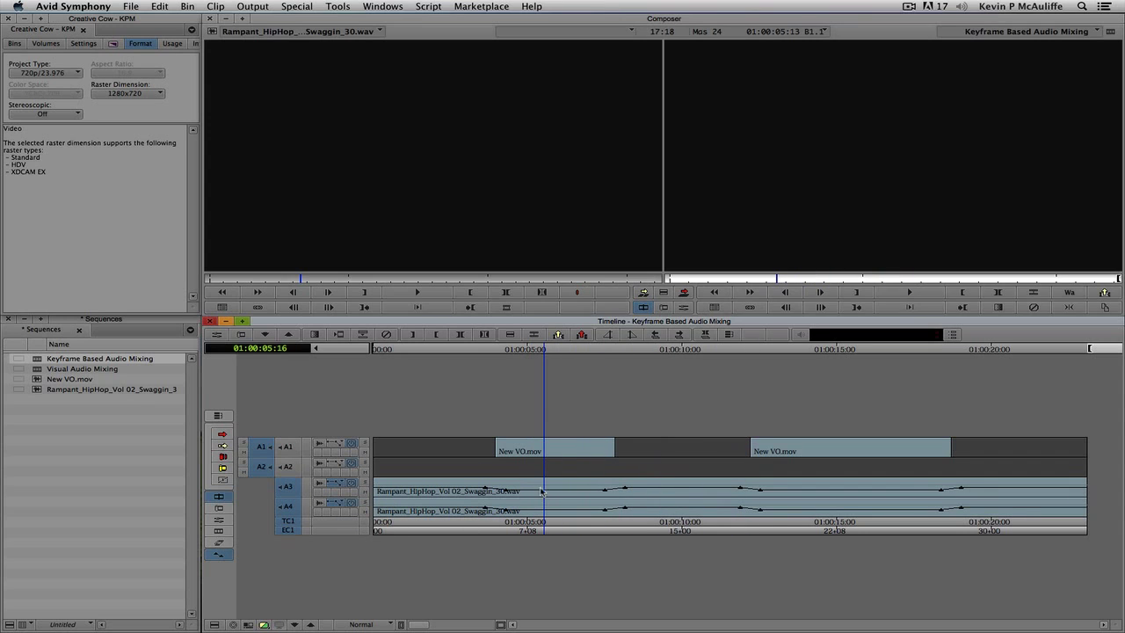
Set the automation display on tracks A3 and A4 back to None.
left_click(344, 486)
left_click(348, 495)
left_click(349, 502)
left_click(347, 513)
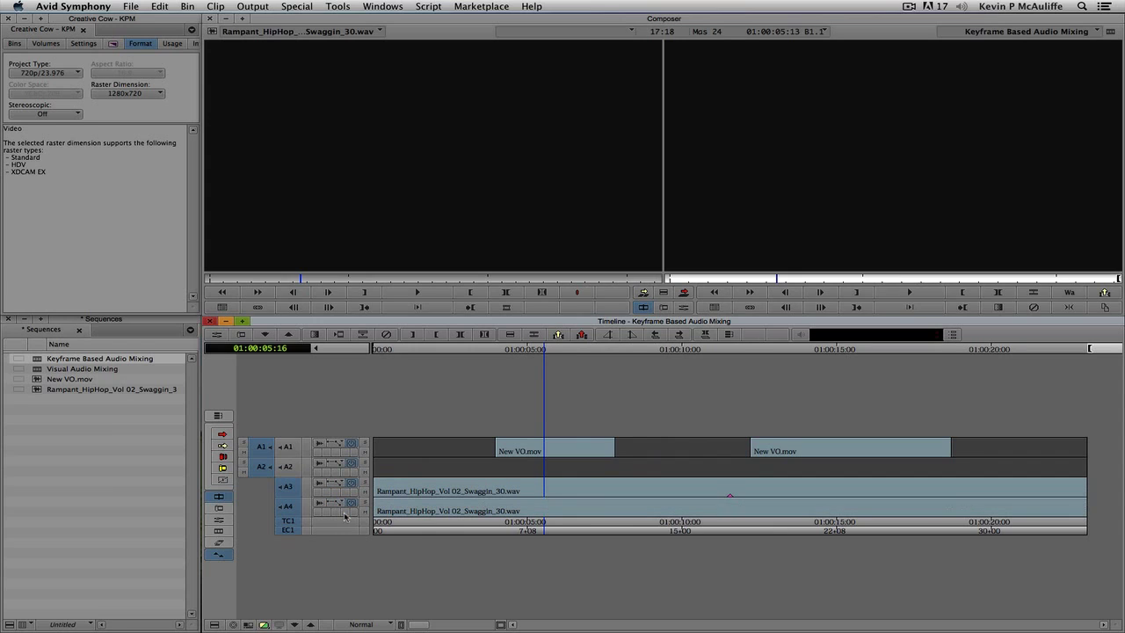
left_click(366, 624)
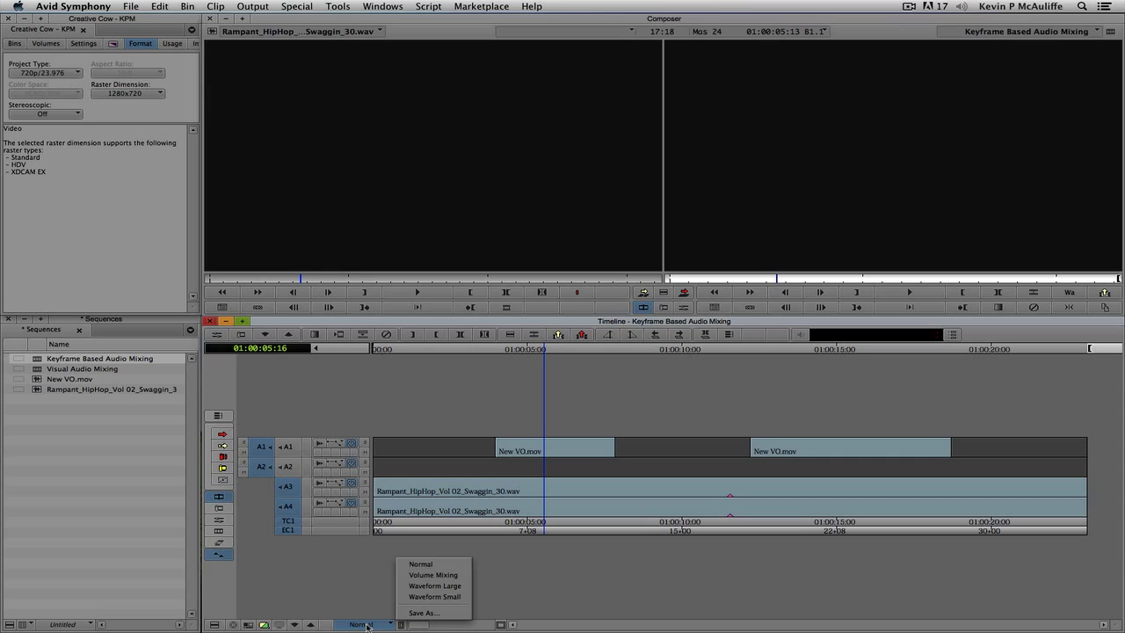
left_click(539, 479)
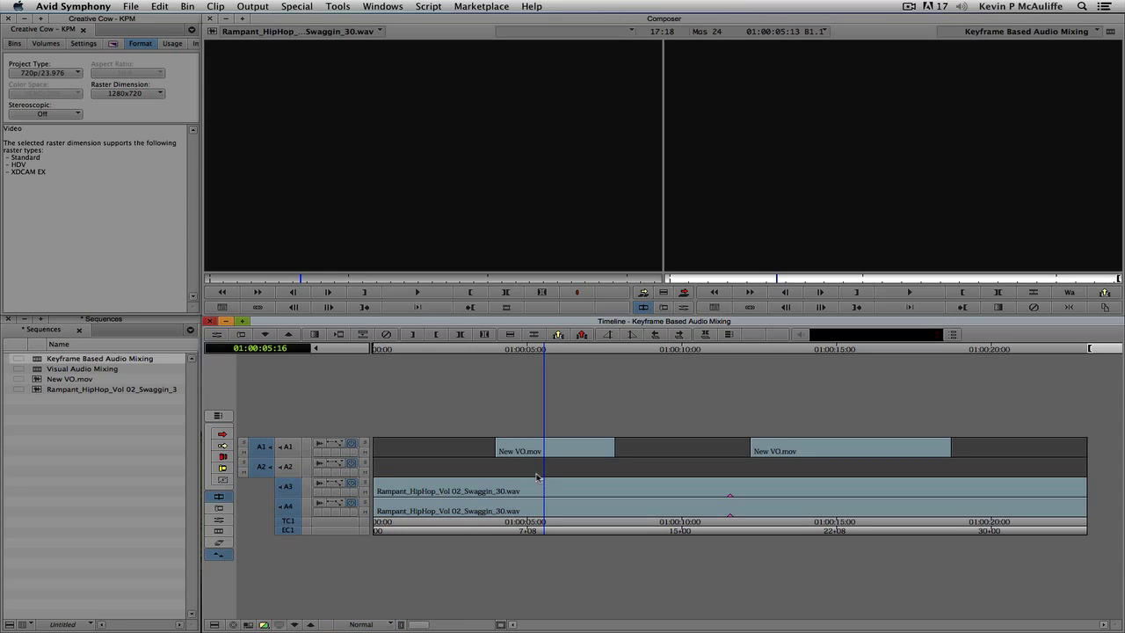
Load the Visual Audio Mixing sequence and compare it with Keyframe Based Audio Mixing, ending on the keyframe-based one.
double_click(37, 370)
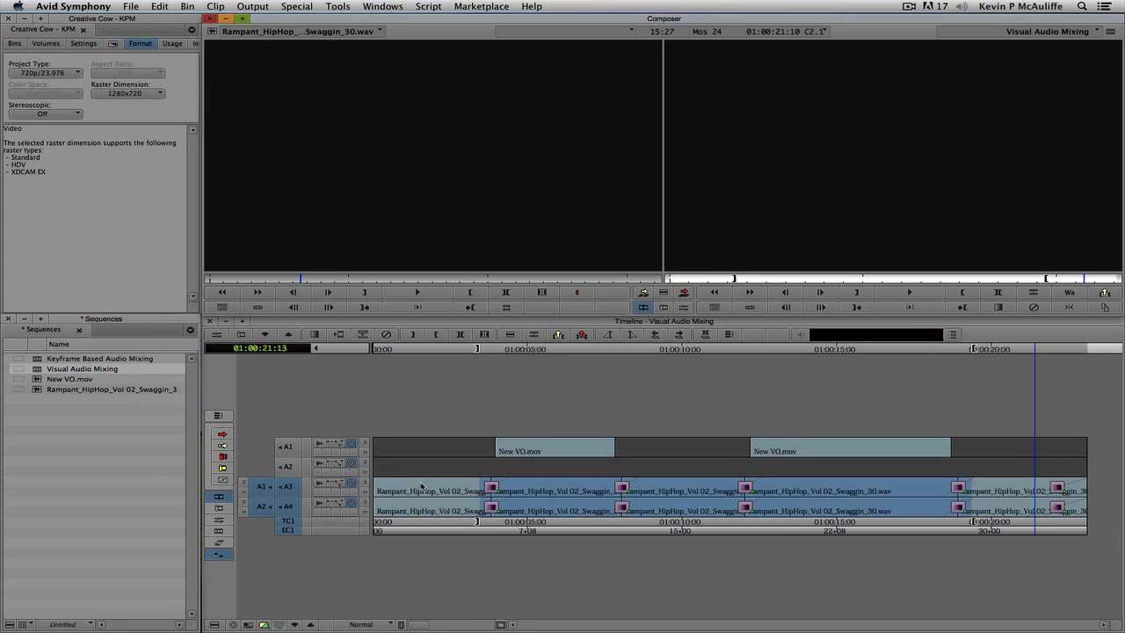
double_click(37, 361)
double_click(37, 369)
double_click(36, 361)
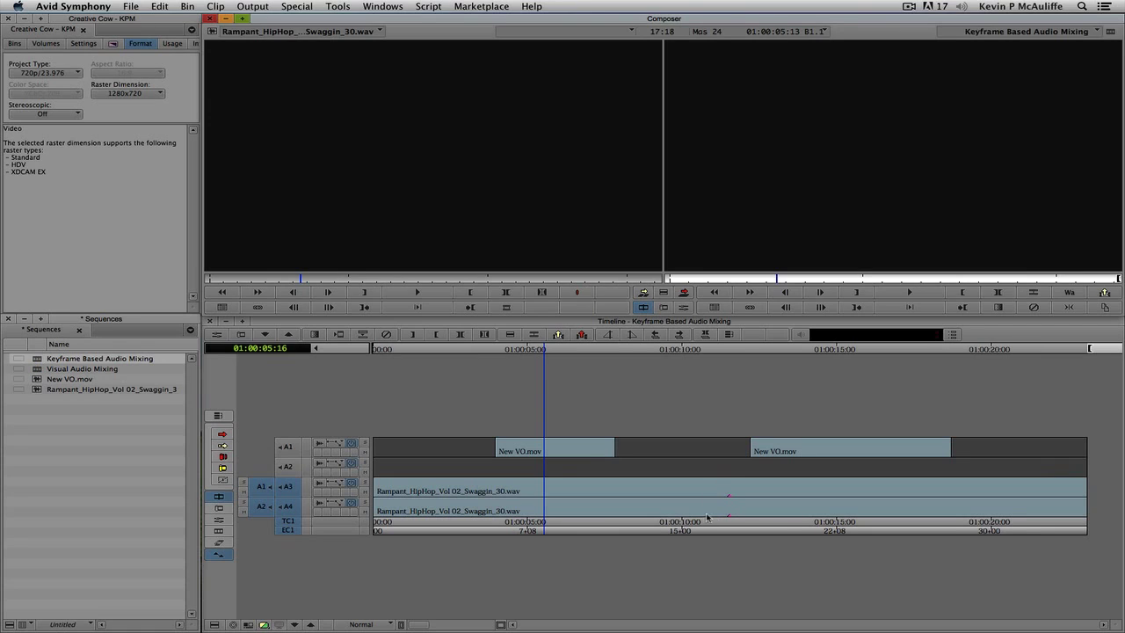
Switch the Keyframe Based Audio Mixing timeline to the Volume Mixing view, showing tracks A3 and A4.
left_click(391, 622)
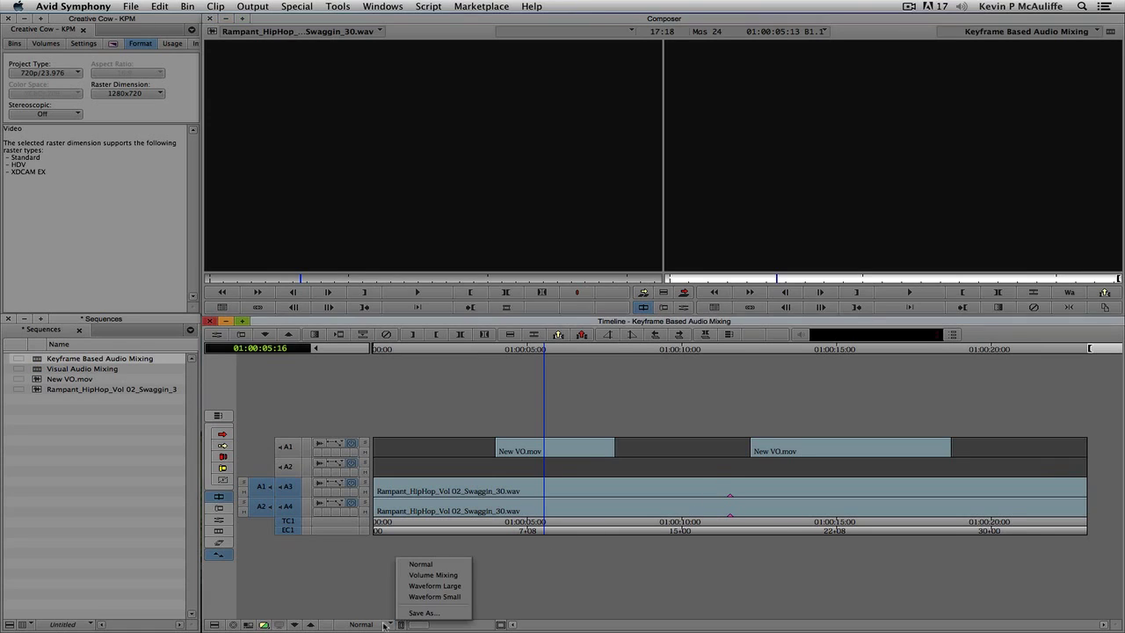
left_click(422, 575)
key("ctrl+l")
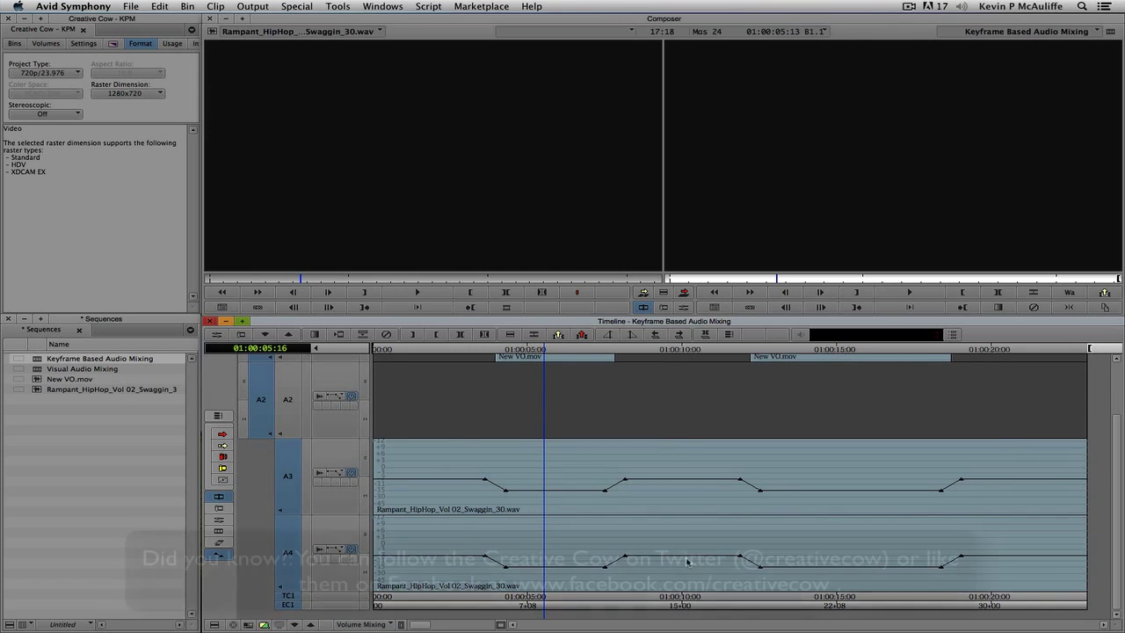